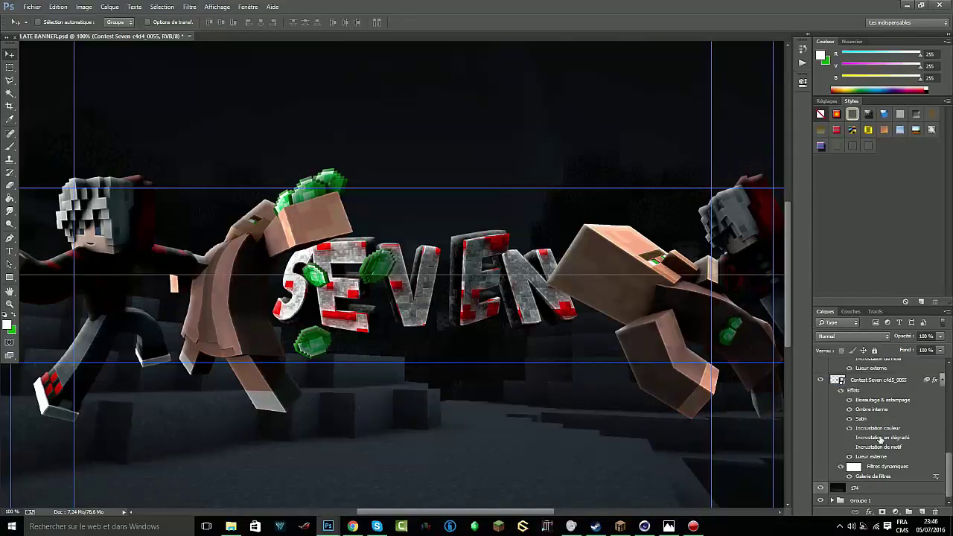
- Bring up the Minecraft SEVEN banner document with 3D lettering between two characters
key("ctrl+u")
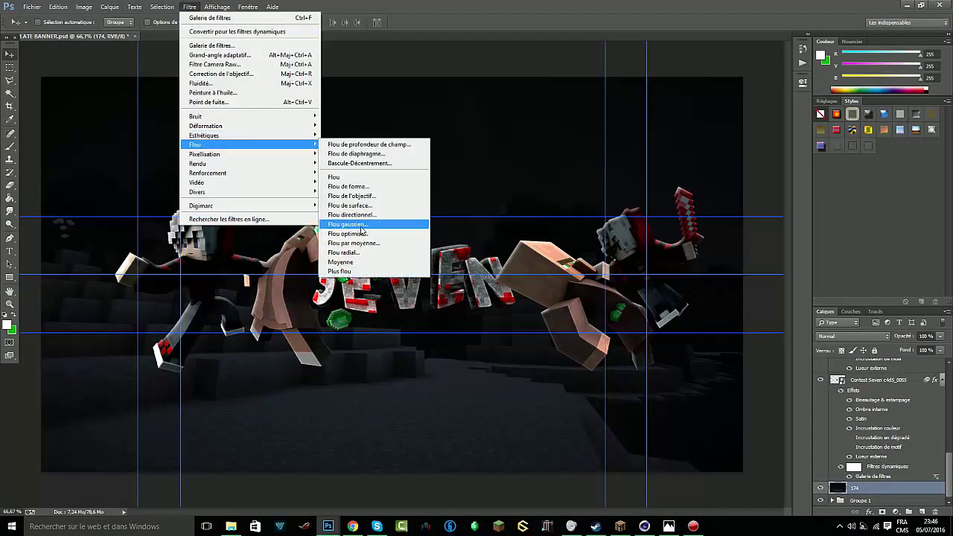
- Apply the Gaussian blur to layer 174 and zoom in on the SEVEN text
left_click(363, 233)
key("Return")
key("ctrl+plus")
key("ctrl+plus")
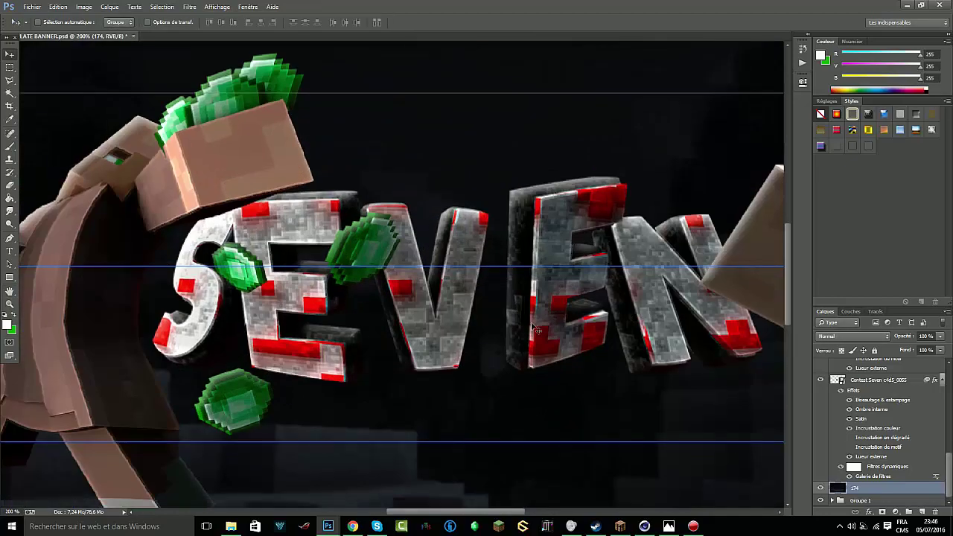
- Add a new layer, sample a bright emerald green, and set up a soft brush
key("ctrl+shift+alt+n")
key("x")
key("i")
left_click(7, 325)
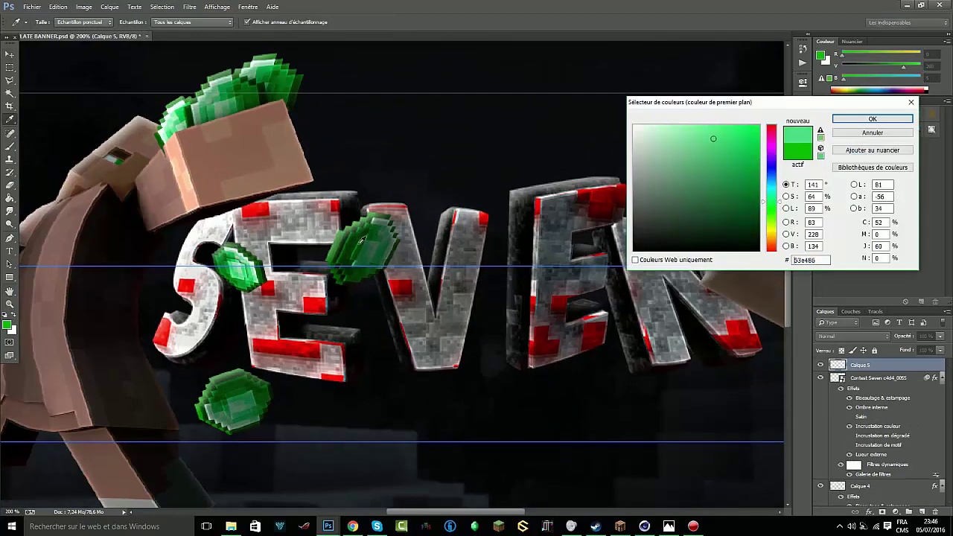
left_click(865, 119)
key("b")
right_click(246, 161)
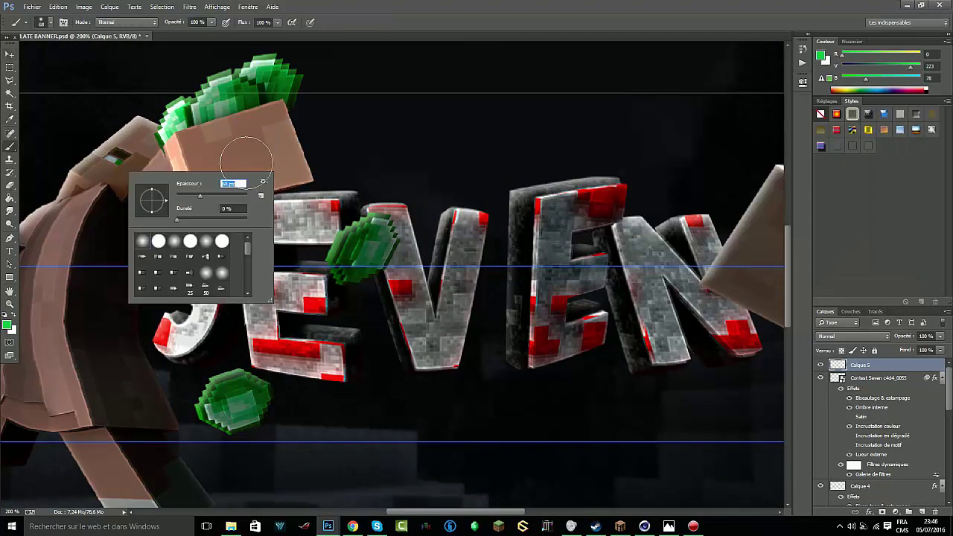
key("Return")
- Paint soft green glow dabs over the emeralds beside SEVEN and on the villager
left_click(362, 248)
left_click(237, 259)
left_click(235, 404)
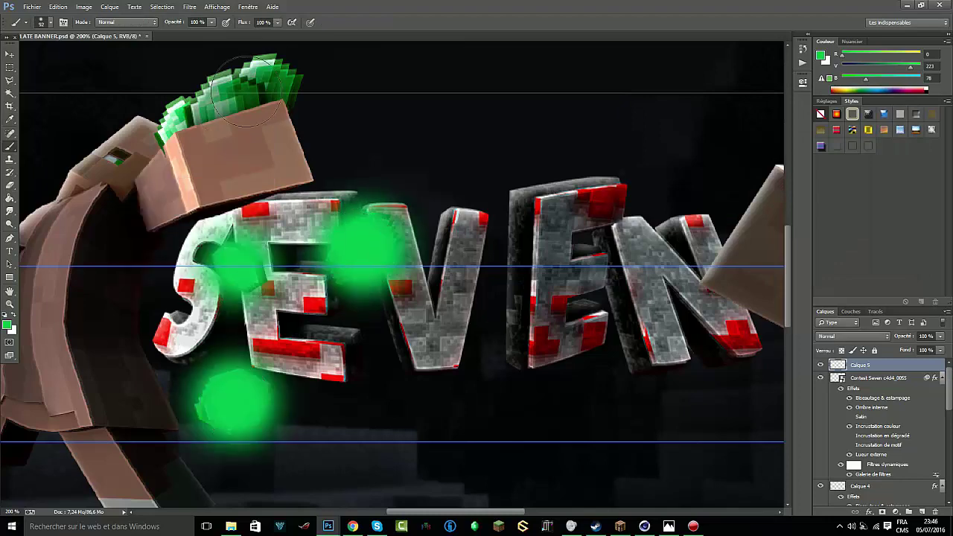
left_click_drag(247, 93, 186, 119)
scroll(447, 447, "right", 8)
left_click(510, 387)
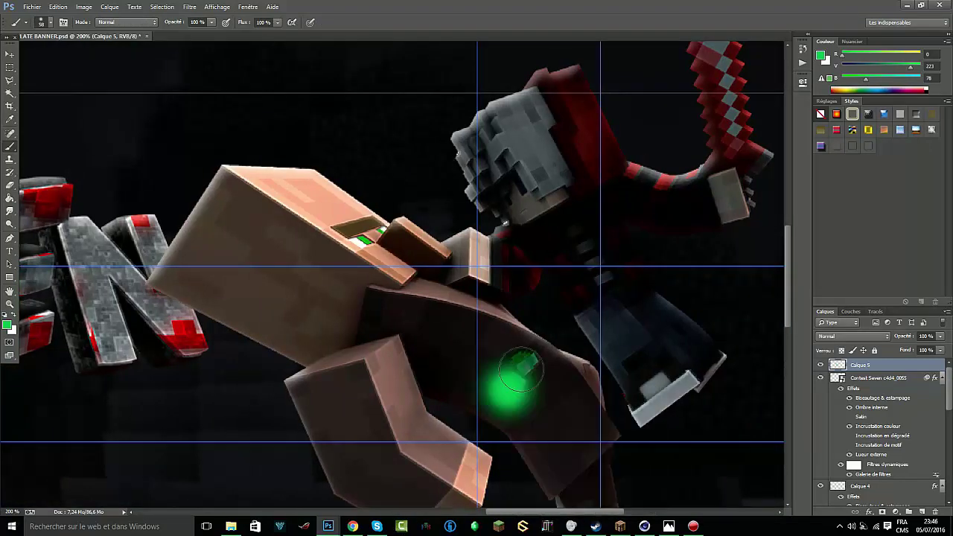
- Lower the emerald glow layer to 22% opacity and add another empty layer
key("4")
key("4")
key("ctrl+minus")
key("ctrl+minus")
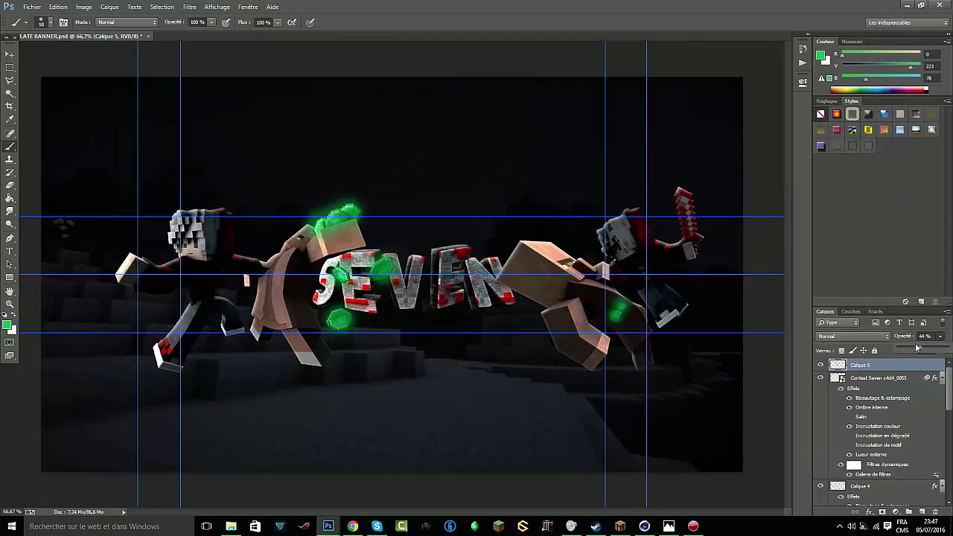
key("ctrl+plus")
key("ctrl+plus")
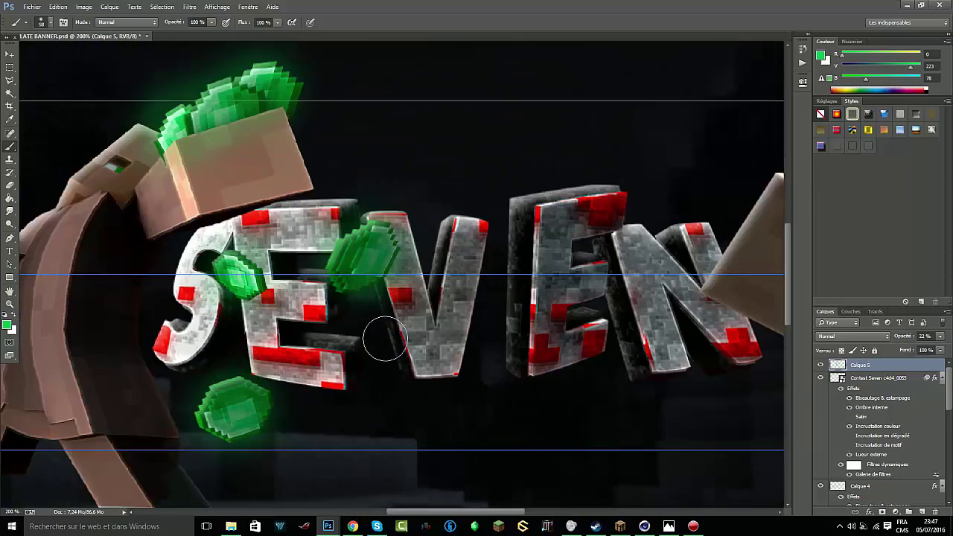
scroll(490, 455, "left", 8)
scroll(490, 456, "up", 2)
key("ctrl+shift+alt+n")
key("ctrl+plus")
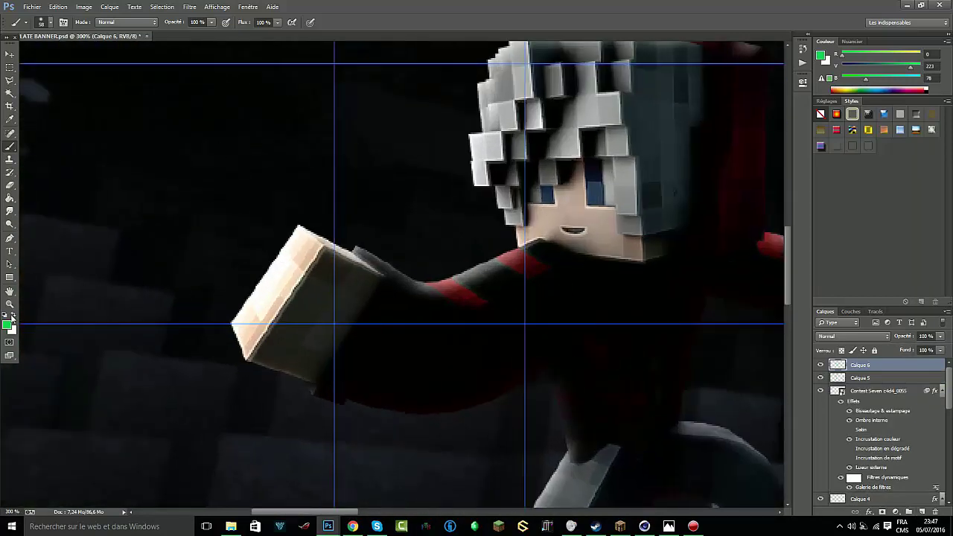
- Paint a red dot on the left character's eye, then delete it
left_click(7, 322)
left_click(771, 125)
key("Return")
key("b")
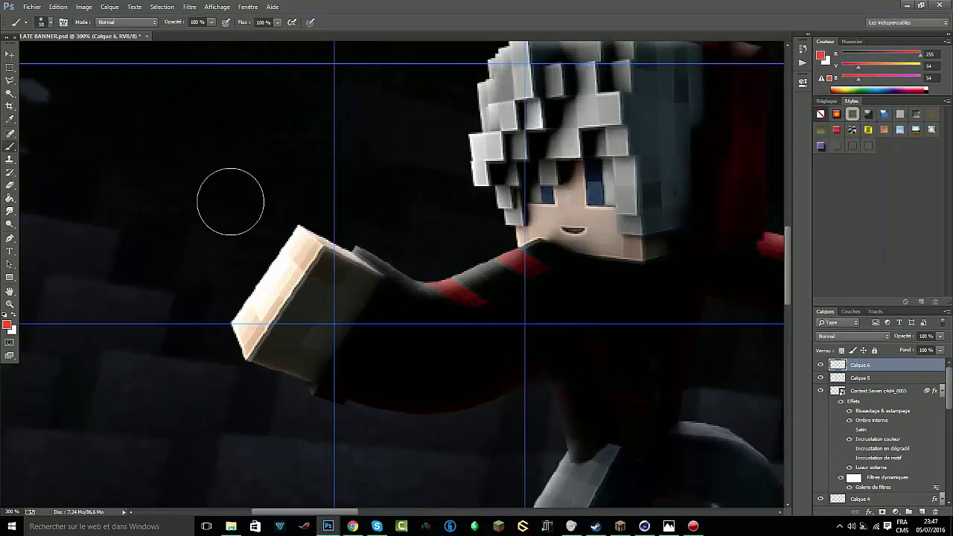
right_click(477, 222)
left_click(587, 170)
key("ctrl+plus")
key("ctrl+plus")
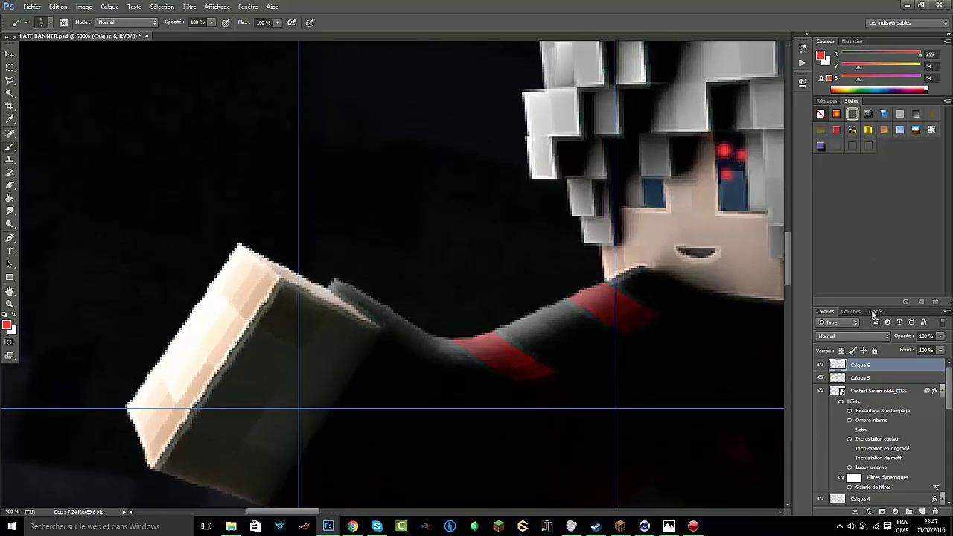
key("Delete")
key("ctrl+minus")
- Open ShaDowZz_10K_Pack.psd from the All GFX folder and bring glow layer 20 into the banner
left_click(231, 527)
left_click(297, 330)
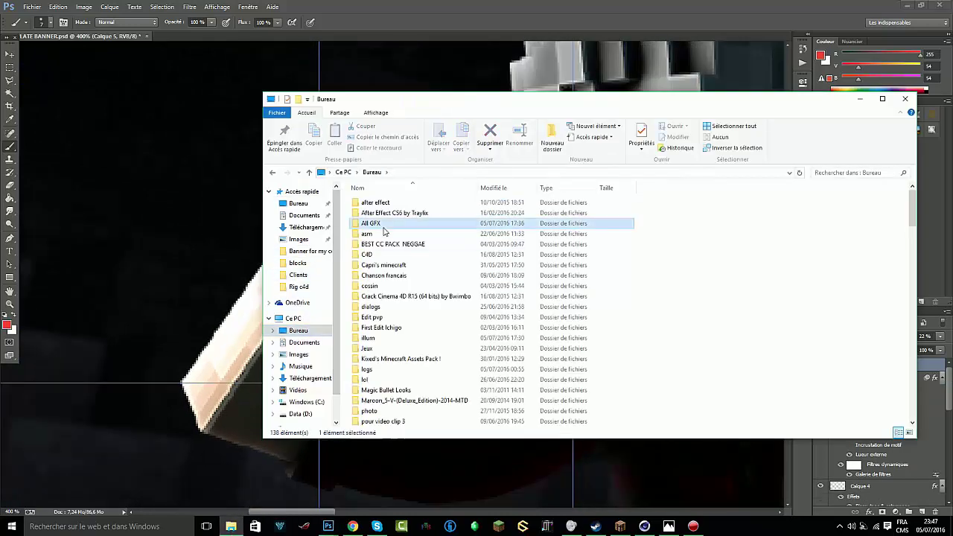
double_click(417, 312)
left_click(406, 284)
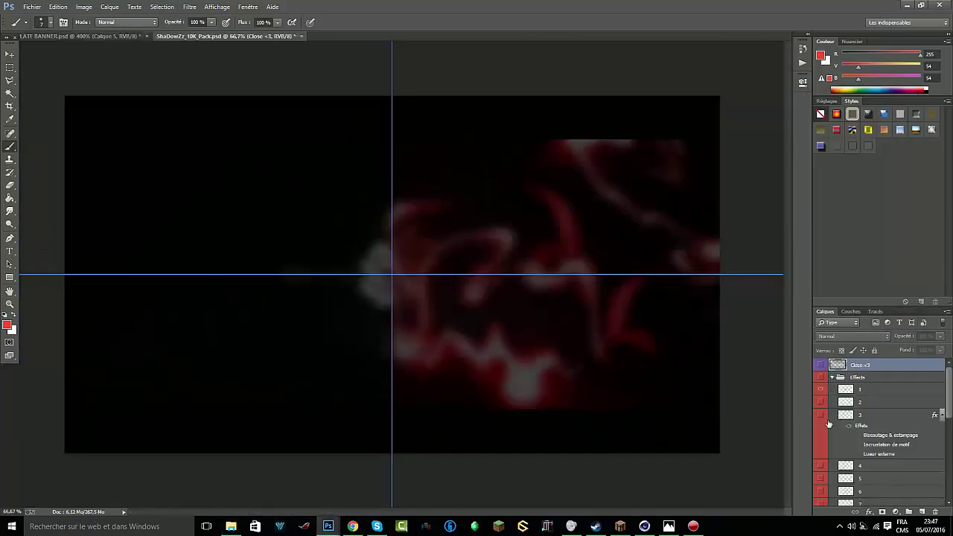
left_click_drag(219, 38, 74, 63)
mouse_move(848, 478)
left_mouse_down()
mouse_move(679, 449)
mouse_move(638, 425)
left_mouse_up()
- Scale the red glow to about 40% and place it on the character's raised hand
key("ctrl+t")
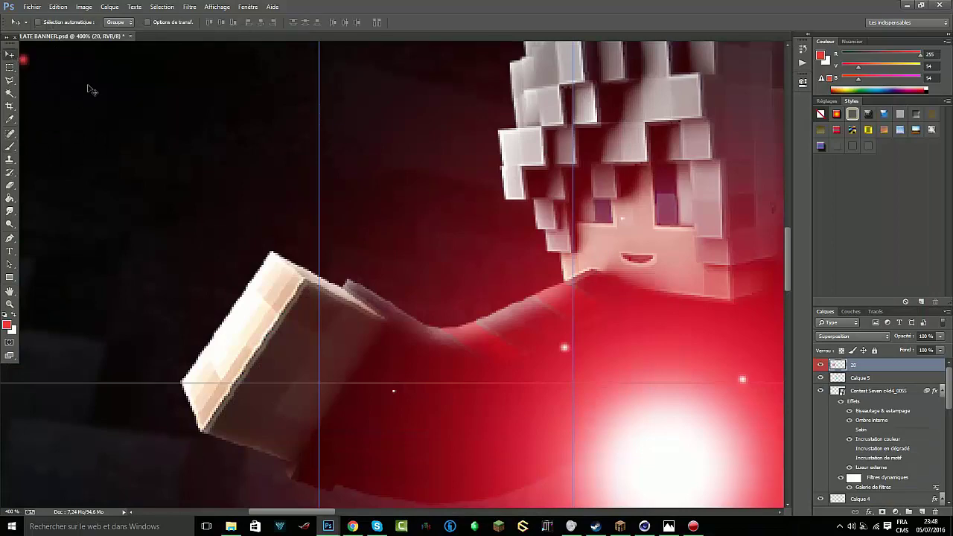
left_click_drag(90, 90, 355, 238)
key("ctrl+minus")
left_click_drag(617, 61, 357, 308)
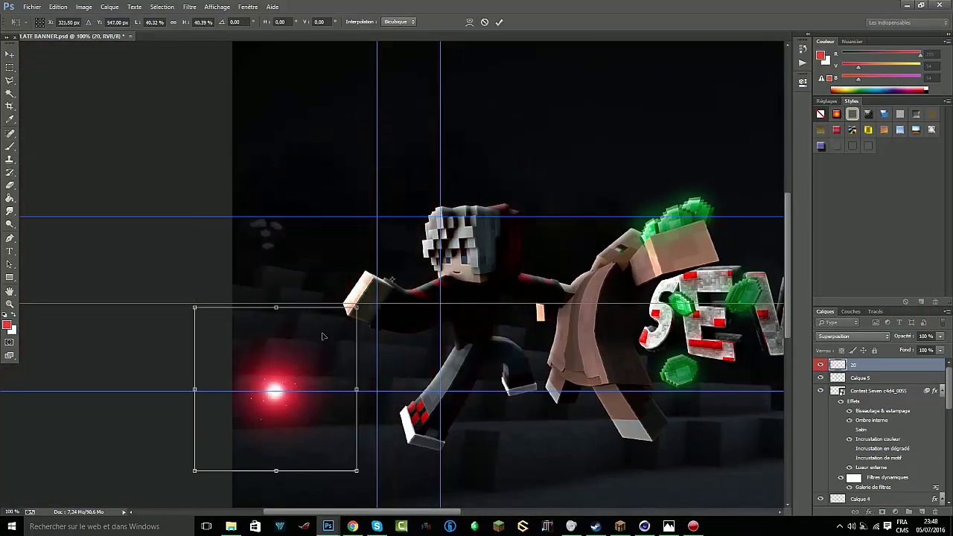
left_click_drag(276, 398, 391, 266)
key("Return")
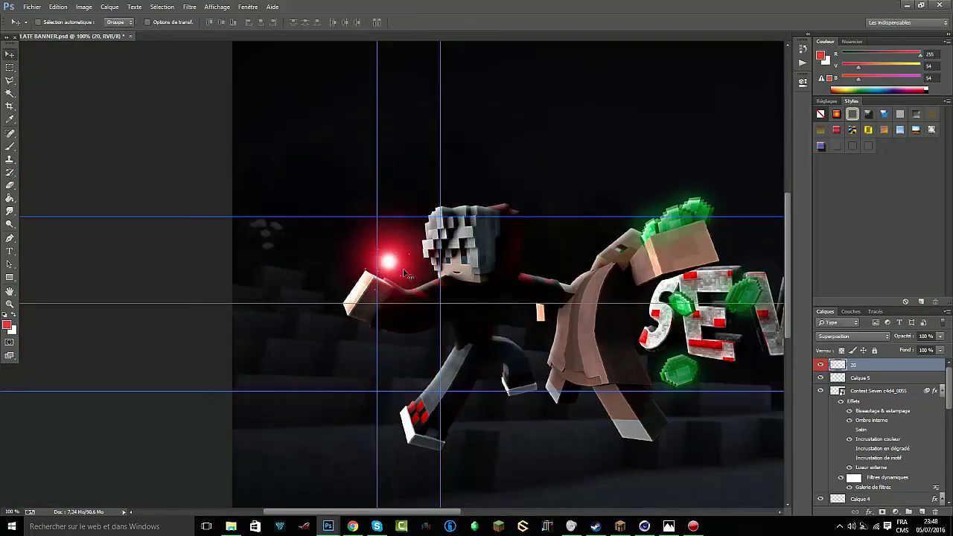
- On a new layer, paint three red zigzag lightning bolts across the hand glow
left_click(922, 512)
key("ctrl+plus")
key("ctrl+plus")
left_click(11, 143)
right_click(353, 258)
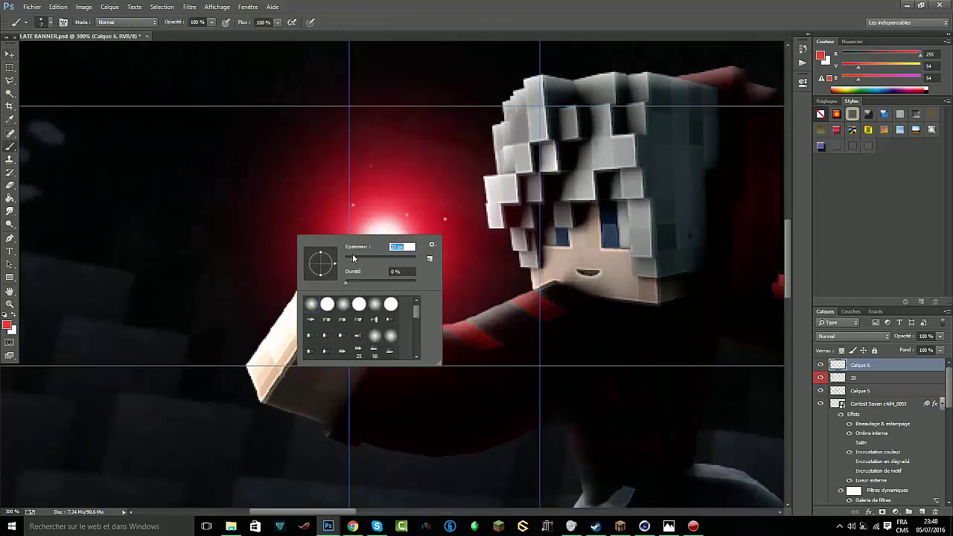
left_click(331, 197)
left_click_drag(298, 163, 475, 316)
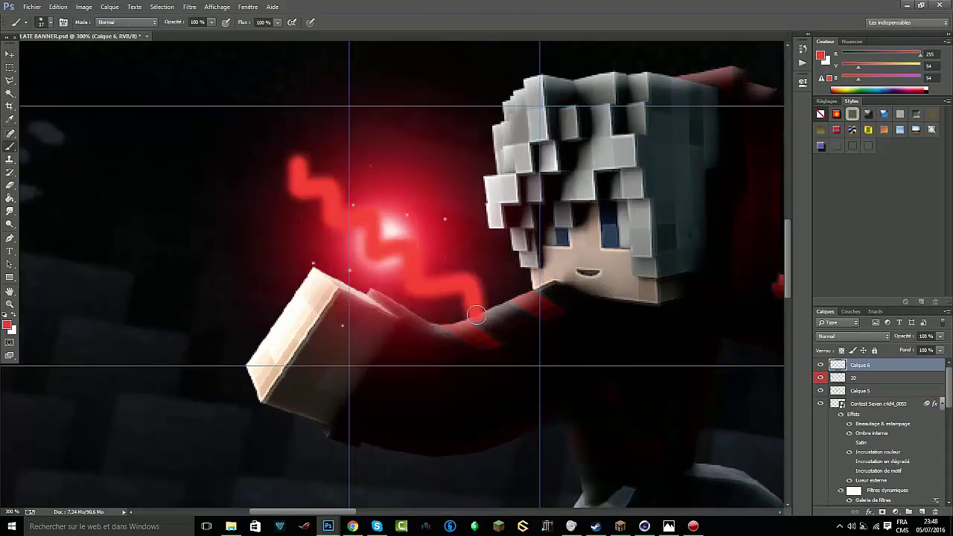
left_click_drag(465, 160, 383, 252)
left_click_drag(382, 205, 380, 120)
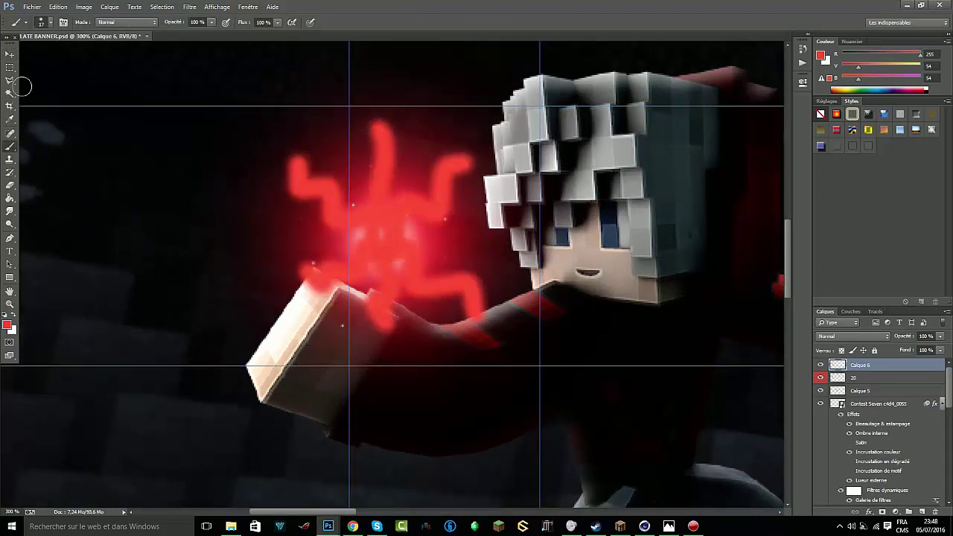
- Magic Wand select the red lightning strokes and contract the selection
key("w")
left_click(368, 320)
left_click(162, 7)
left_click(320, 153)
left_click(524, 177)
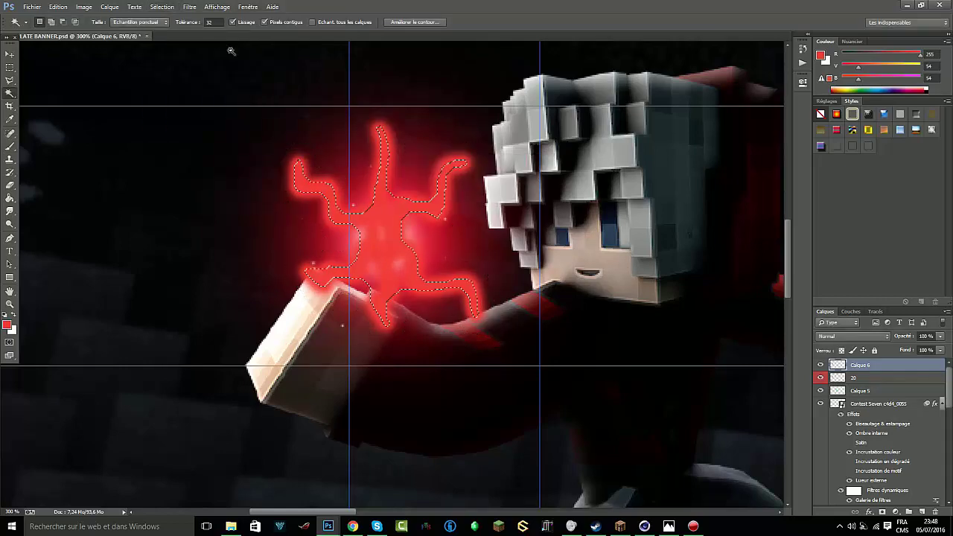
left_click(162, 7)
- Contract the lightning selection two more times
left_click(320, 152)
left_click(524, 178)
left_click(161, 7)
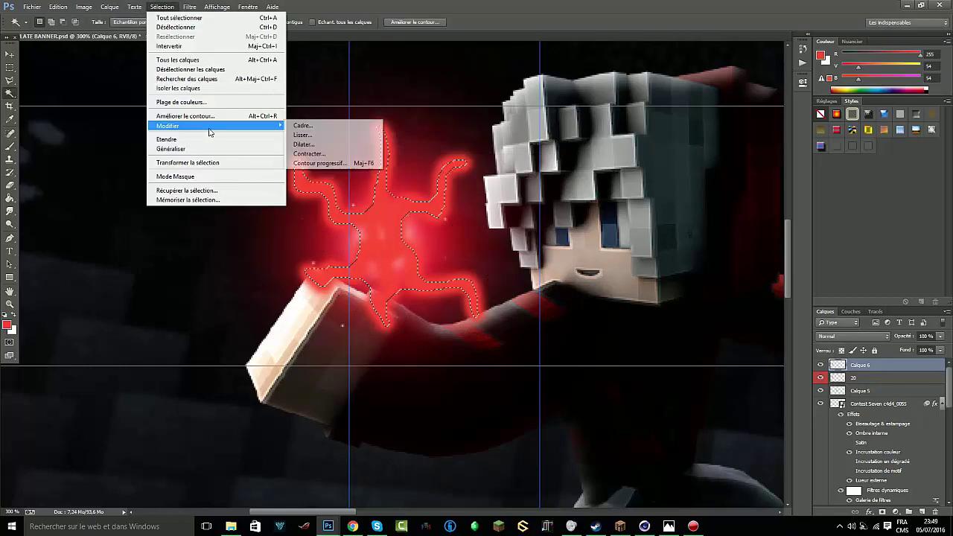
left_click(320, 153)
left_click(524, 177)
left_click(162, 7)
left_click(320, 153)
left_click(506, 256)
- Fill the contracted lightning core with white, then bring up the Liquify filter
key("x")
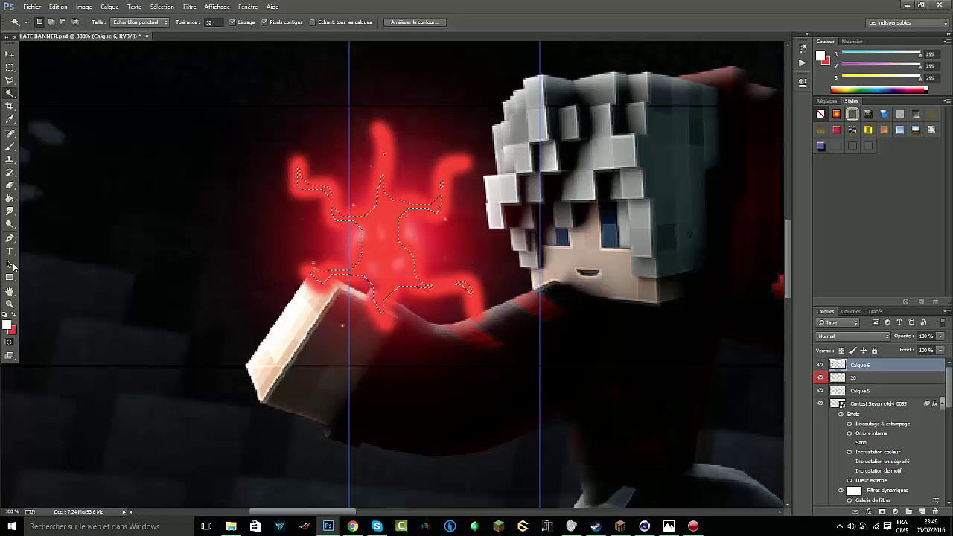
key("g")
left_click(376, 231)
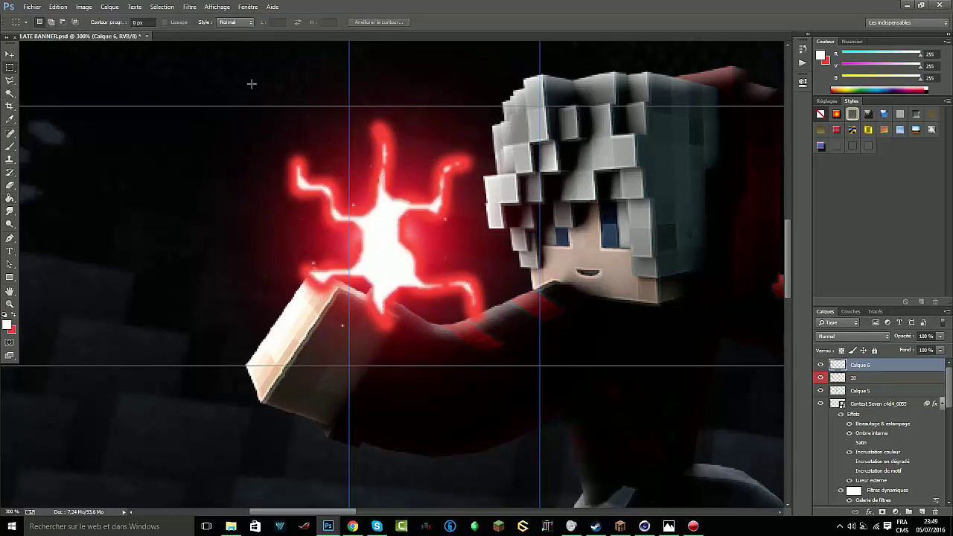
left_click(190, 7)
left_click(212, 95)
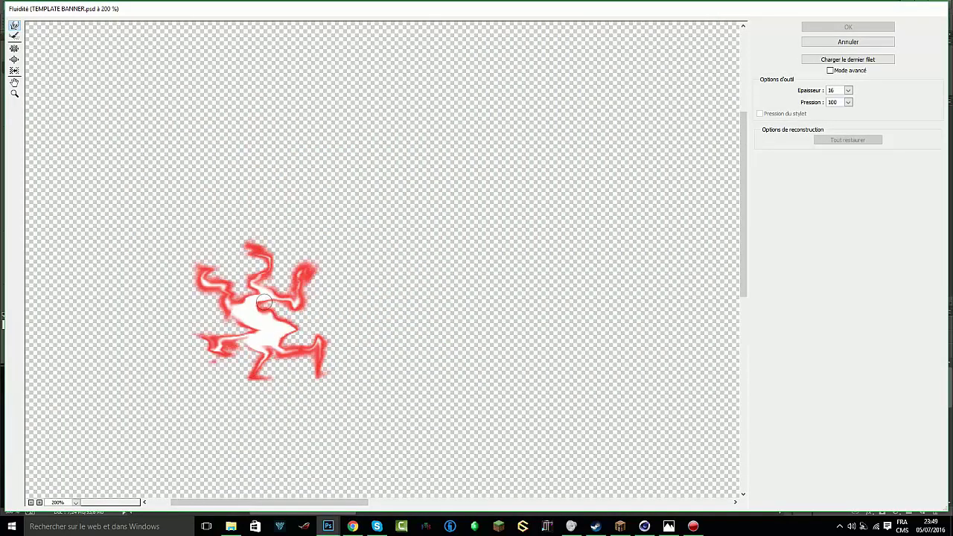
- Forward-warp the lightning arms into pointed, jagged branches
left_click_drag(264, 302, 296, 301)
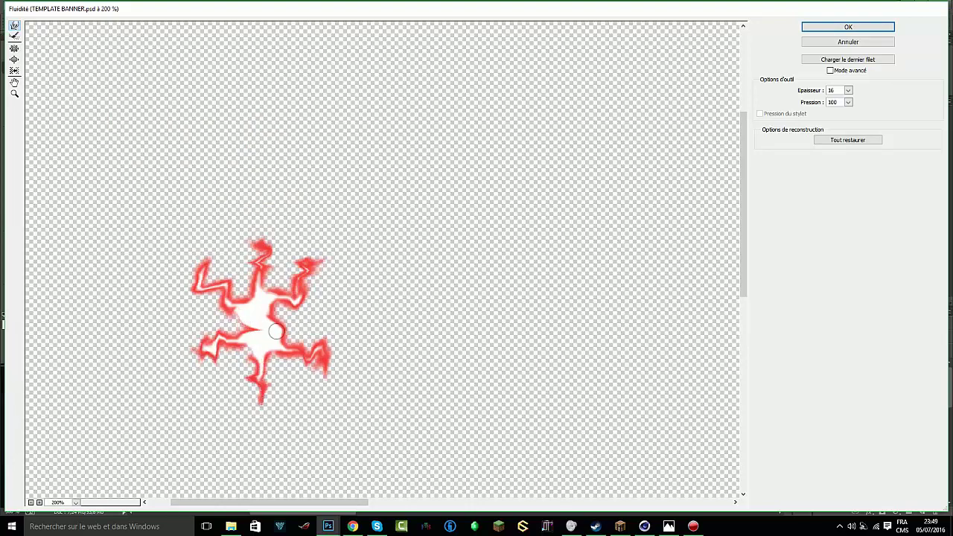
mouse_move(280, 319)
left_mouse_down()
mouse_move(181, 304)
mouse_move(244, 375)
left_mouse_up()
- Apply Liquify, move the lightning below glow layer 20, and erase part of the white centre
left_click(831, 30)
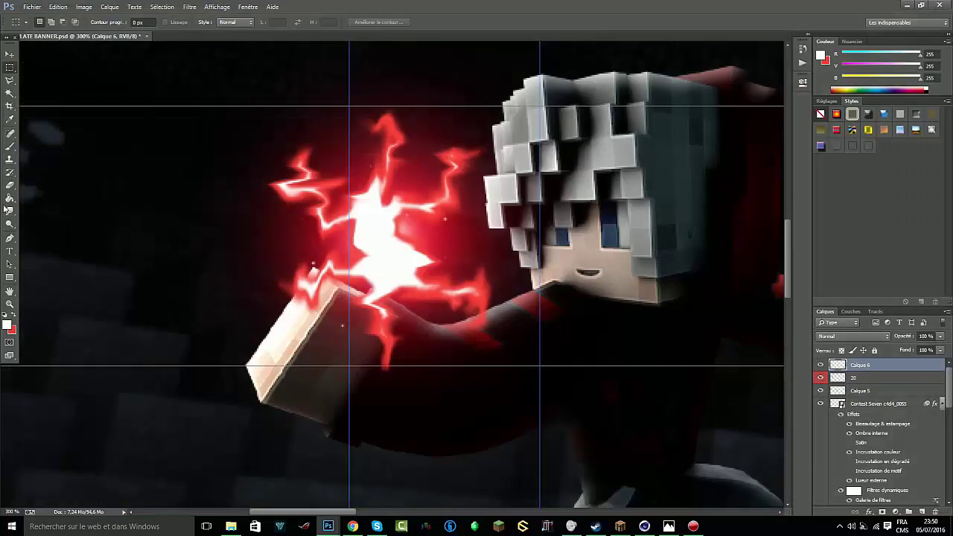
left_click_drag(860, 365, 860, 384)
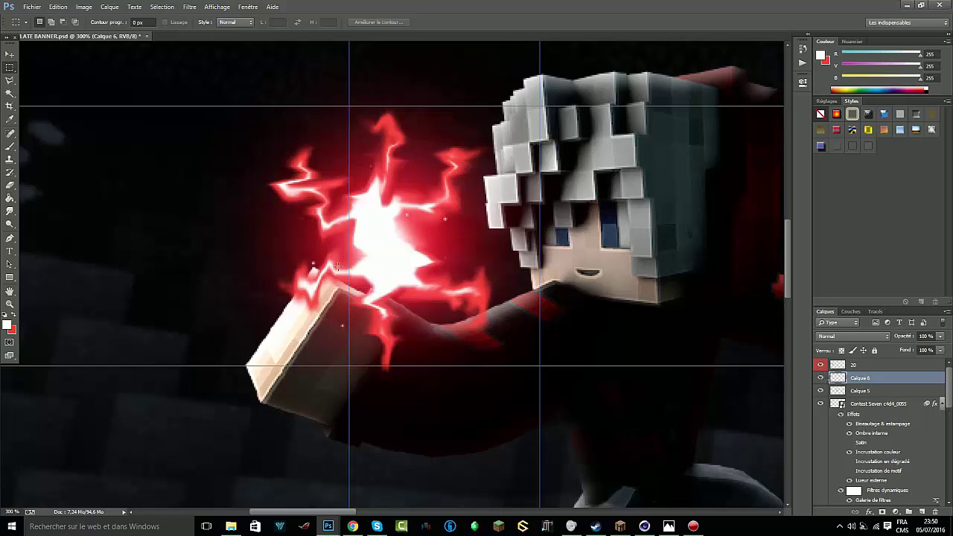
left_click(10, 185)
left_click_drag(375, 238, 416, 253)
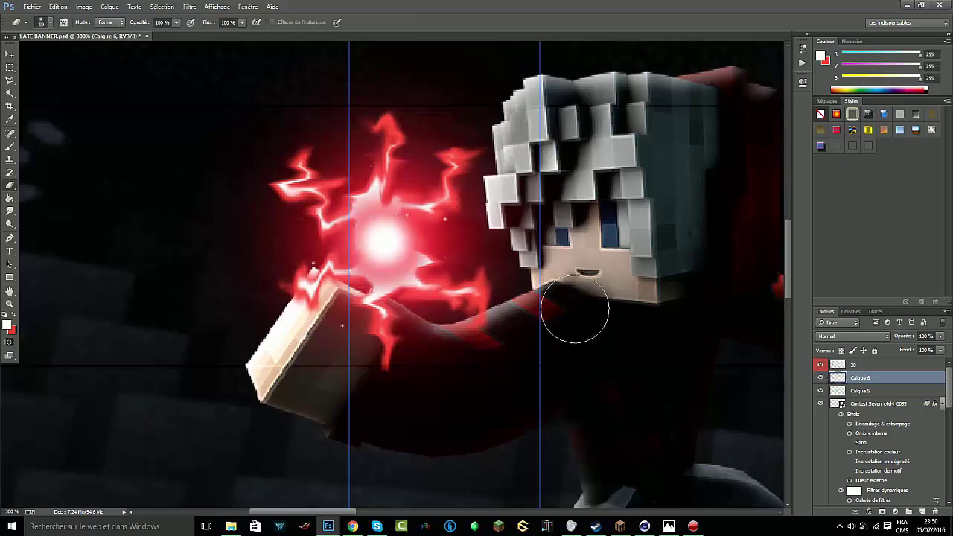
key("ctrl+1")
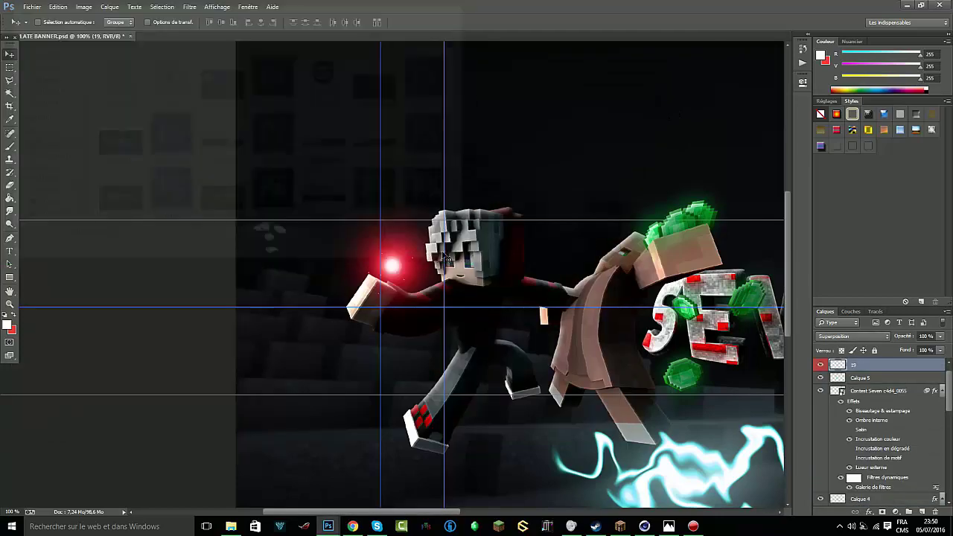
- Shrink the lightning onto the glowing hand and duplicate it as 19 copie
left_click(410, 79)
key("ctrl+t")
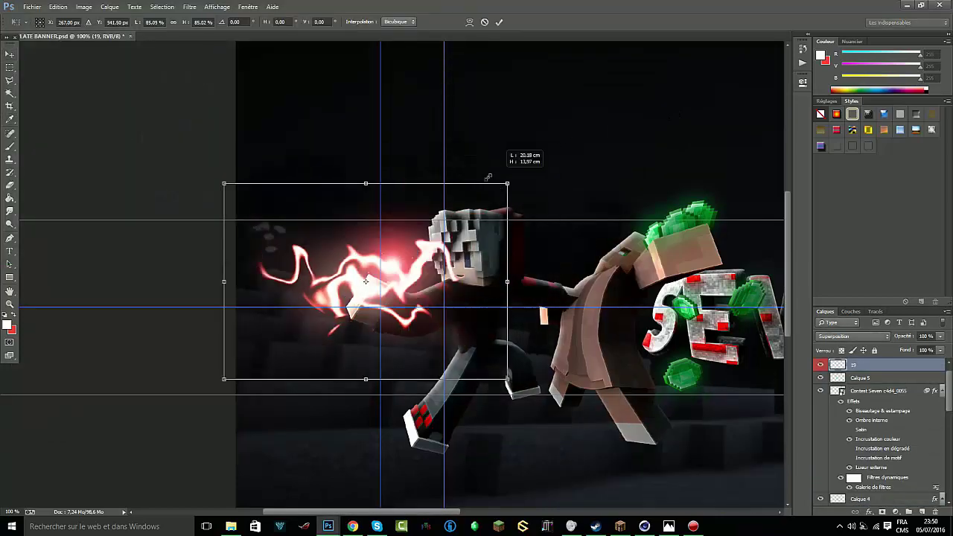
left_click_drag(511, 298, 424, 305)
key("Return")
key("ctrl+j")
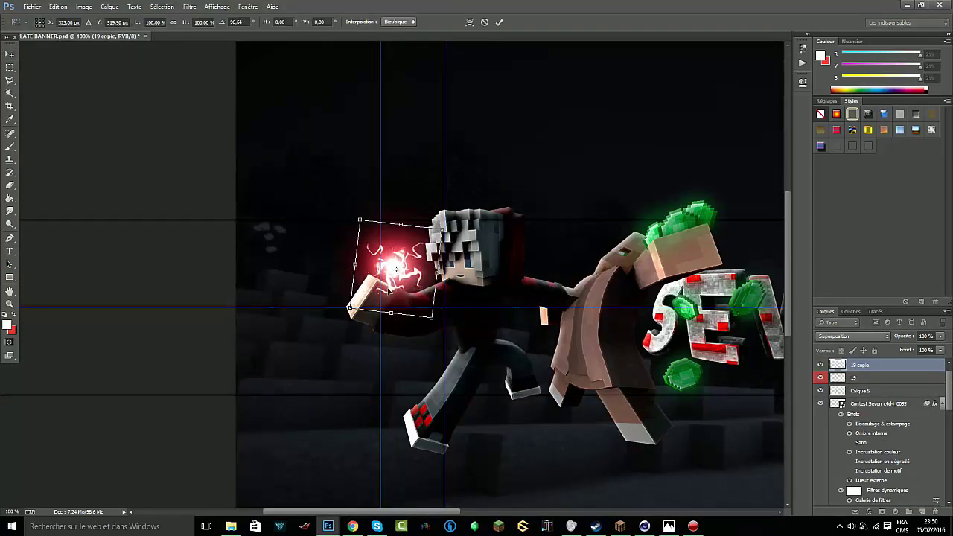
key("ctrl+plus")
key("ctrl+plus")
- Add a new empty layer above the character layer and set a large soft brush
scroll(834, 461, "down", 2)
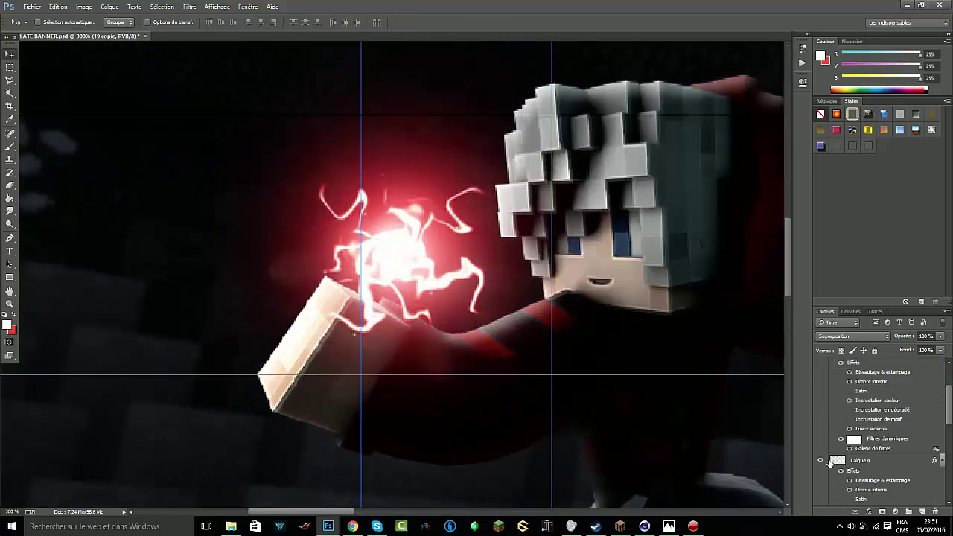
left_click(820, 460)
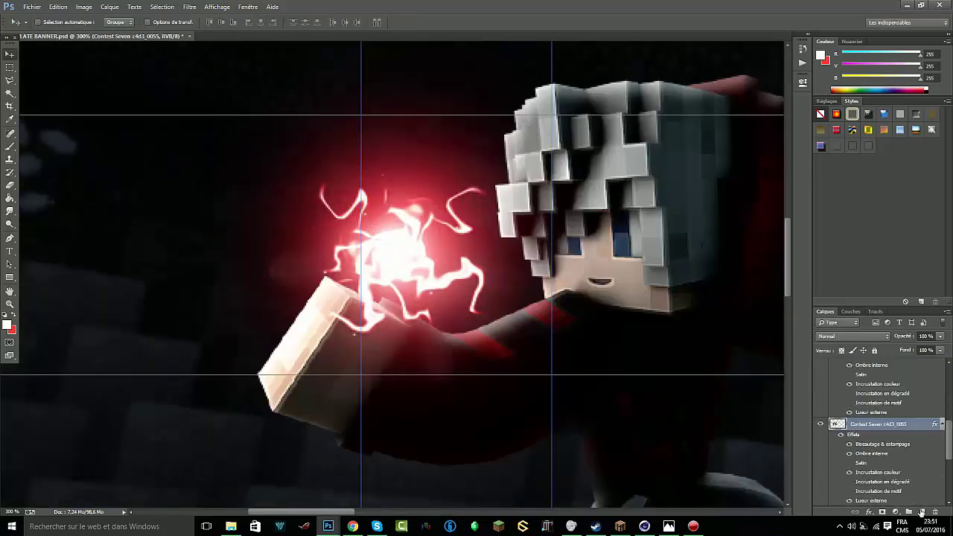
left_click(908, 512)
right_click(864, 423)
left_click(856, 178)
left_click(9, 147)
right_click(281, 277)
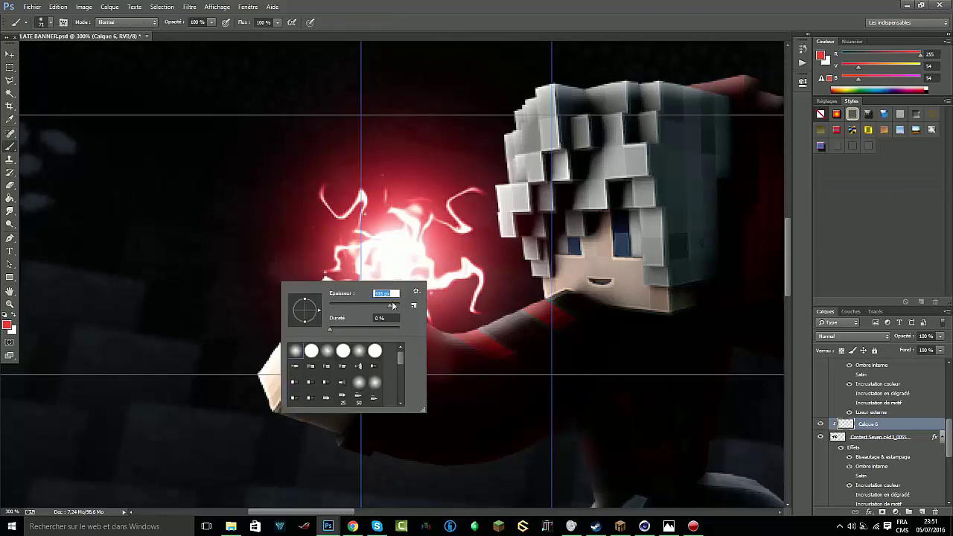
key("Return")
- Paint red glow over the character's arm and head and lower that layer's opacity
mouse_move(298, 354)
left_mouse_down()
mouse_move(544, 266)
mouse_move(521, 65)
left_mouse_up()
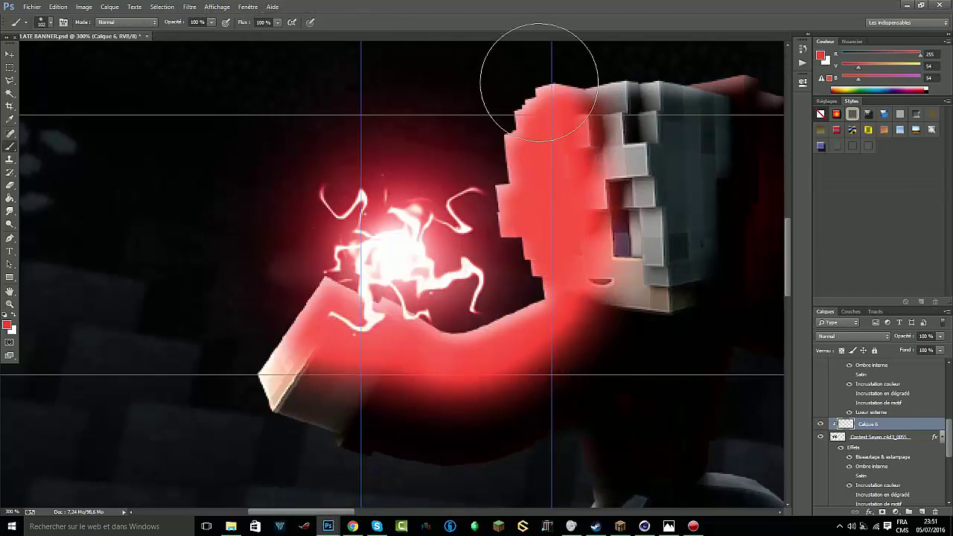
scroll(521, 66, "down", 2)
left_click_drag(566, 97, 641, 194)
scroll(586, 112, "up", 1)
scroll(586, 112, "down", 2)
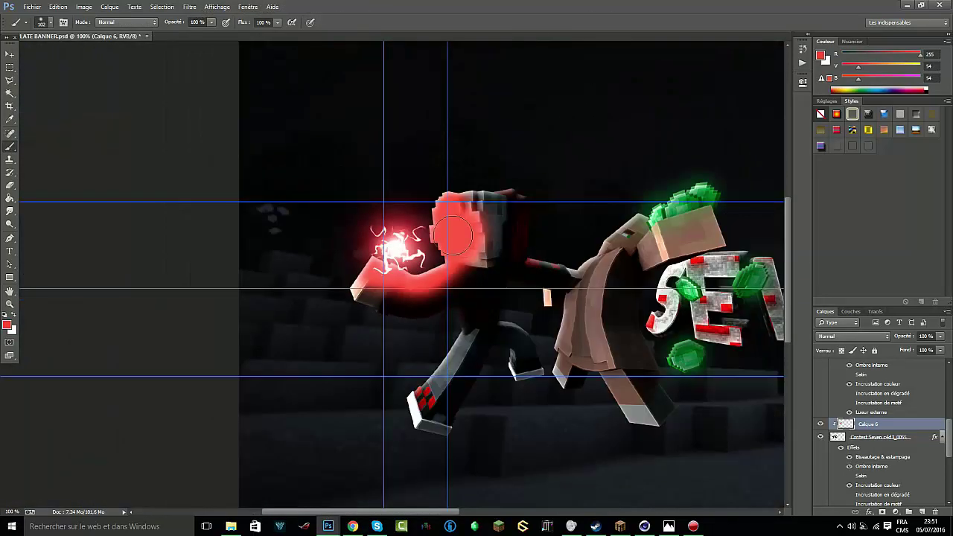
left_click(939, 336)
left_click_drag(940, 347, 914, 344)
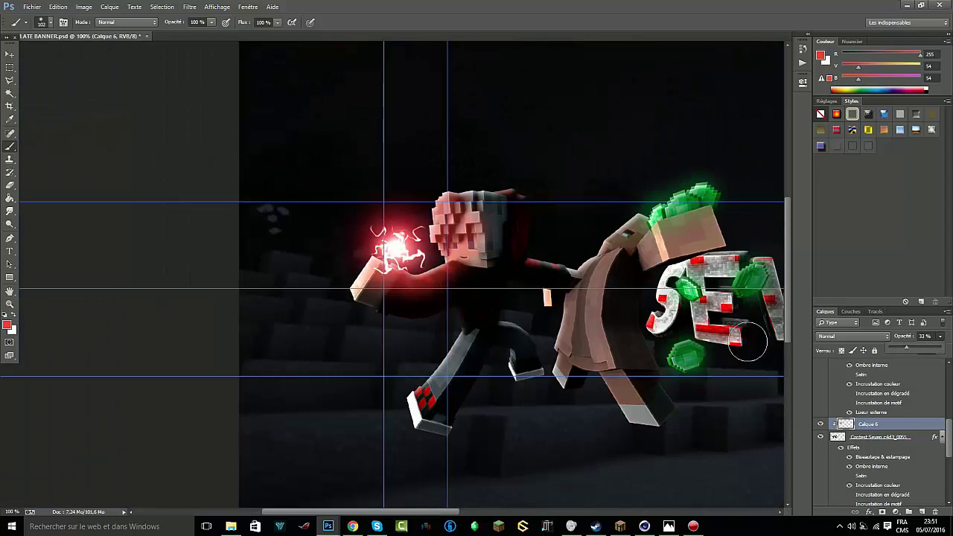
- Add another empty layer and make the brush smaller
key("ctrl+shift+alt+n")
right_click(386, 249)
key("Return")
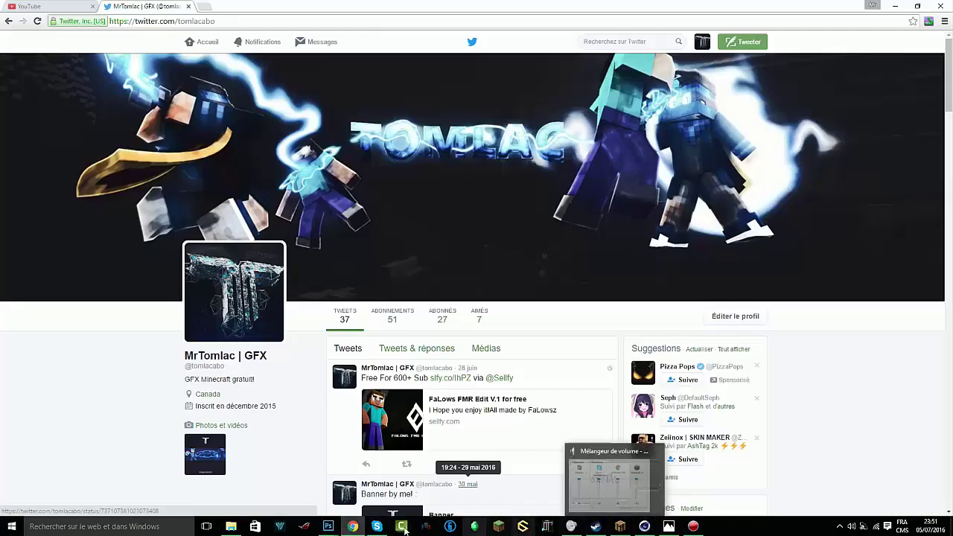
key("Return")
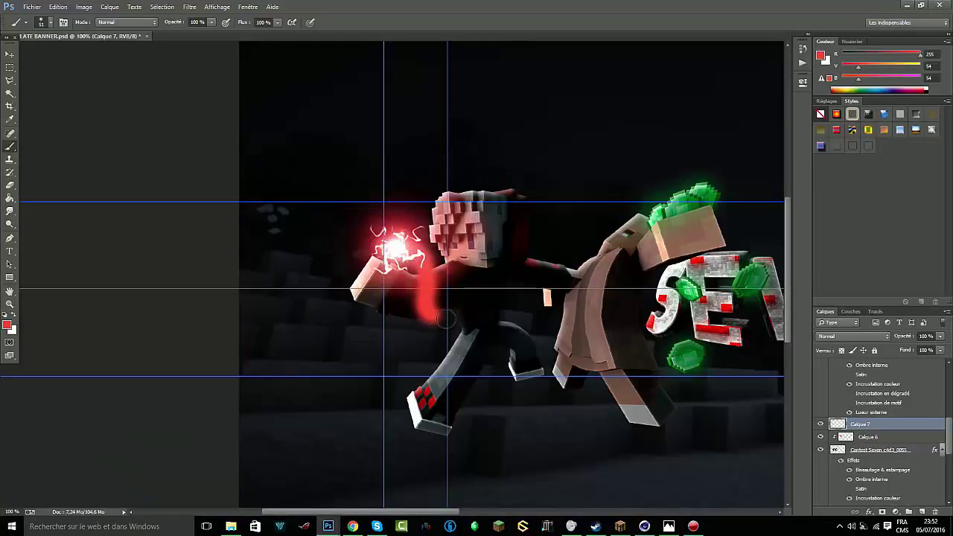
- Paint a wavy red line rightward from the hand, Magic Wand select it, and contract
left_click_drag(445, 319, 604, 272)
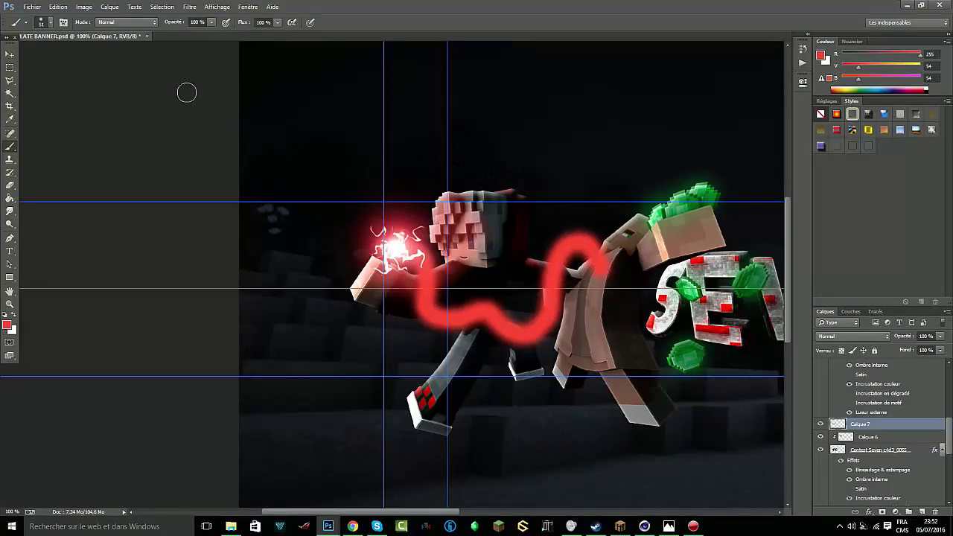
key("w")
left_click(565, 305)
left_click(162, 6)
left_click(305, 147)
key("Return")
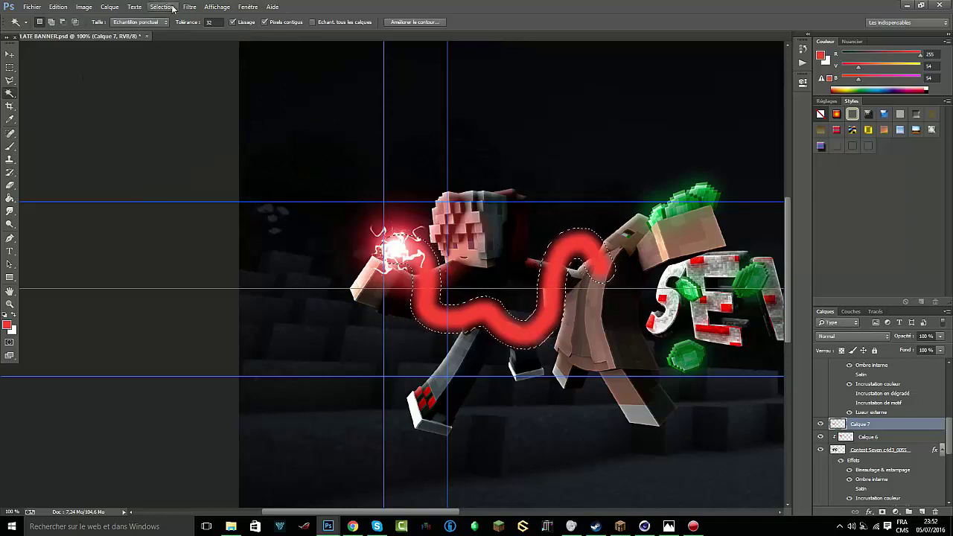
left_click(162, 7)
left_click(306, 153)
key("Return")
- Contract the wavy stroke's selection a second time
left_click(162, 7)
left_click(305, 153)
left_click(162, 6)
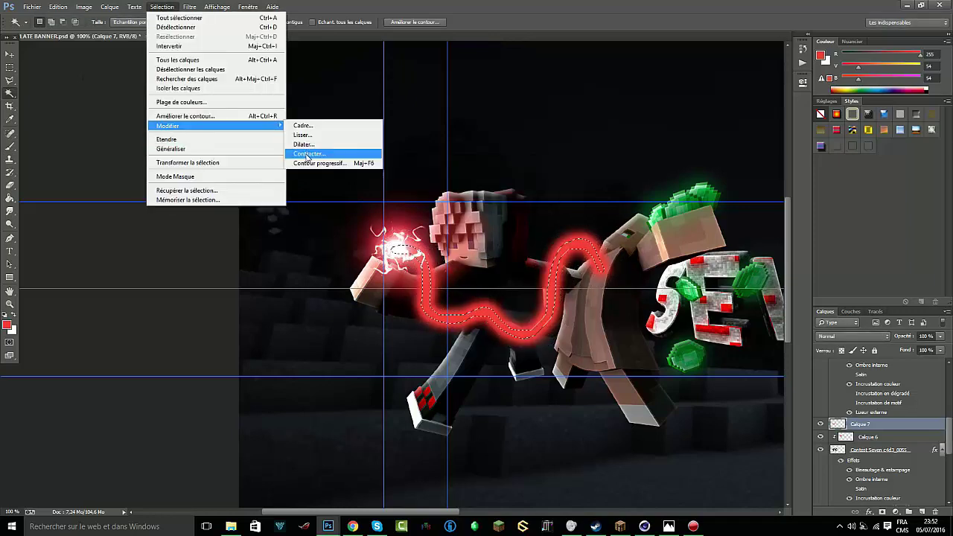
left_click(305, 153)
key("Return")
- Fill the stroke's core white with Paint Bucket, deselect, and bring up Liquify
key("x")
key("g")
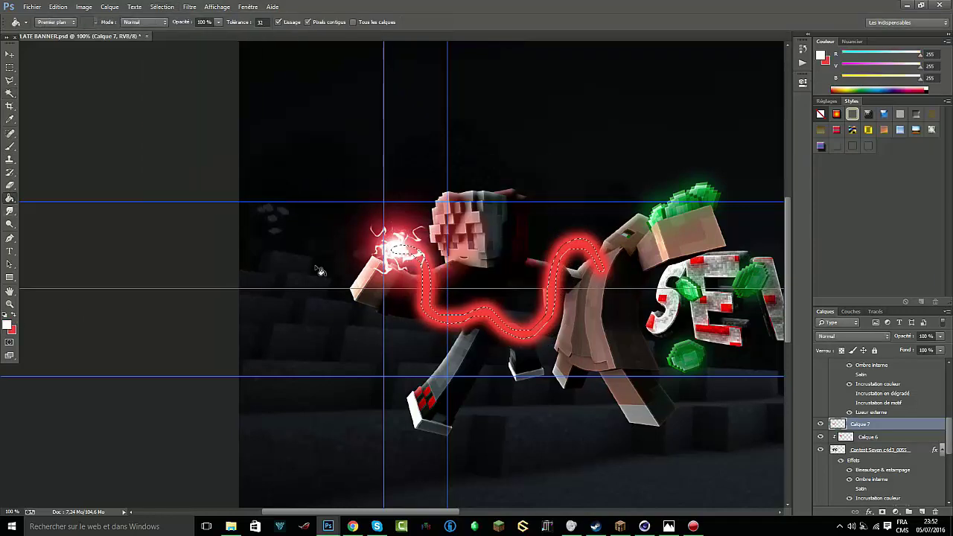
left_click(551, 297)
key("ctrl+d")
key("m")
left_click(190, 7)
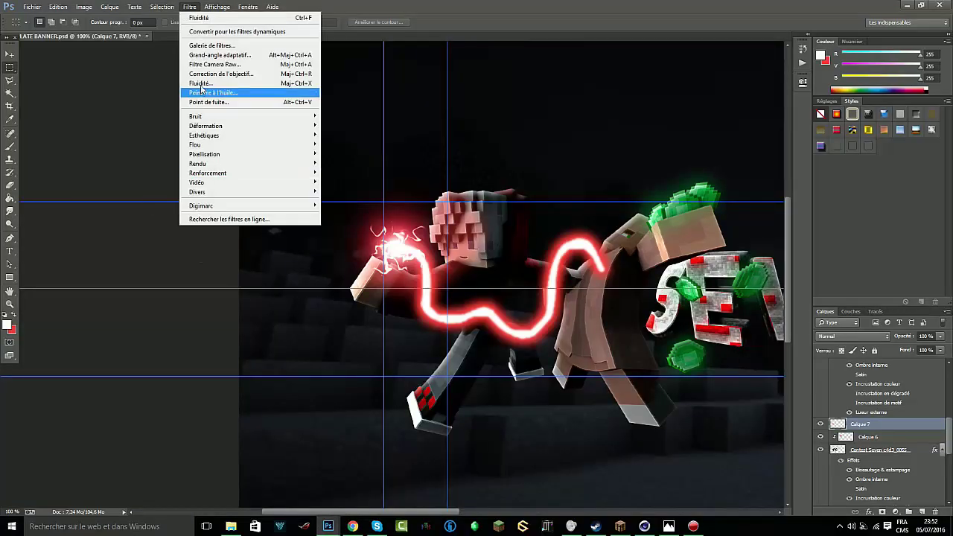
left_click(200, 83)
- Resize the warp brush and drag the wavy line into a jagged bolt toward the villager
scroll(258, 231, "up", 3)
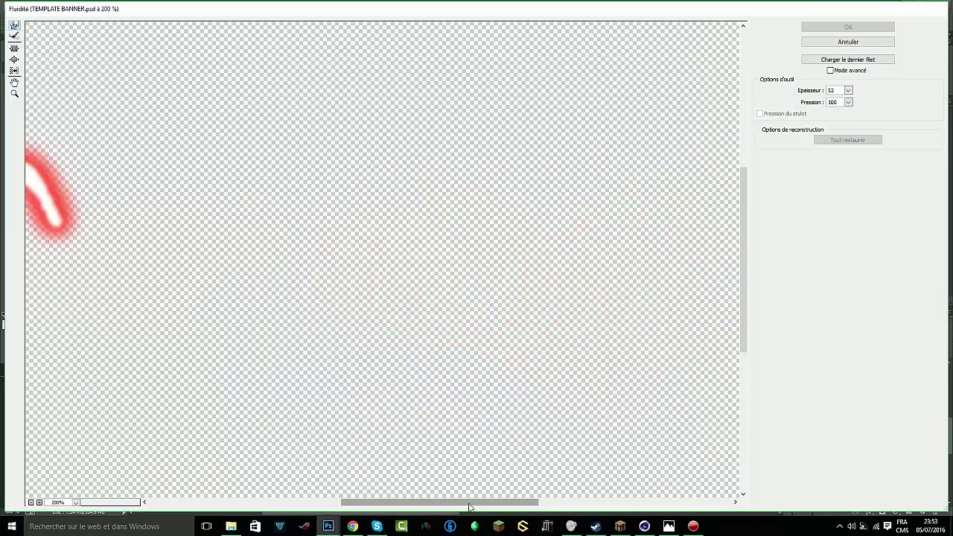
left_click(848, 90)
mouse_move(615, 233)
left_mouse_down()
mouse_move(581, 138)
mouse_move(514, 194)
mouse_move(499, 245)
mouse_move(437, 315)
mouse_move(257, 309)
mouse_move(191, 206)
mouse_move(163, 185)
mouse_move(212, 192)
left_mouse_up()
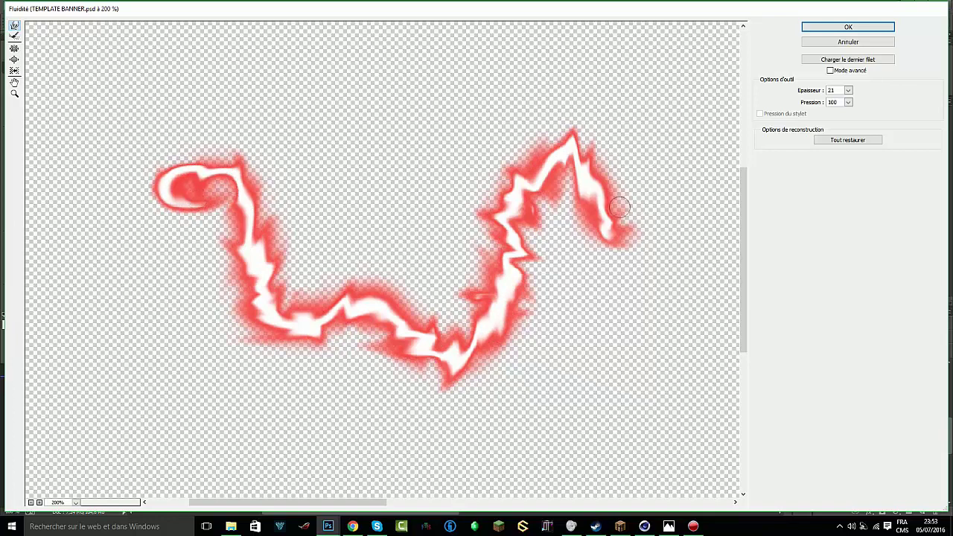
left_click(837, 28)
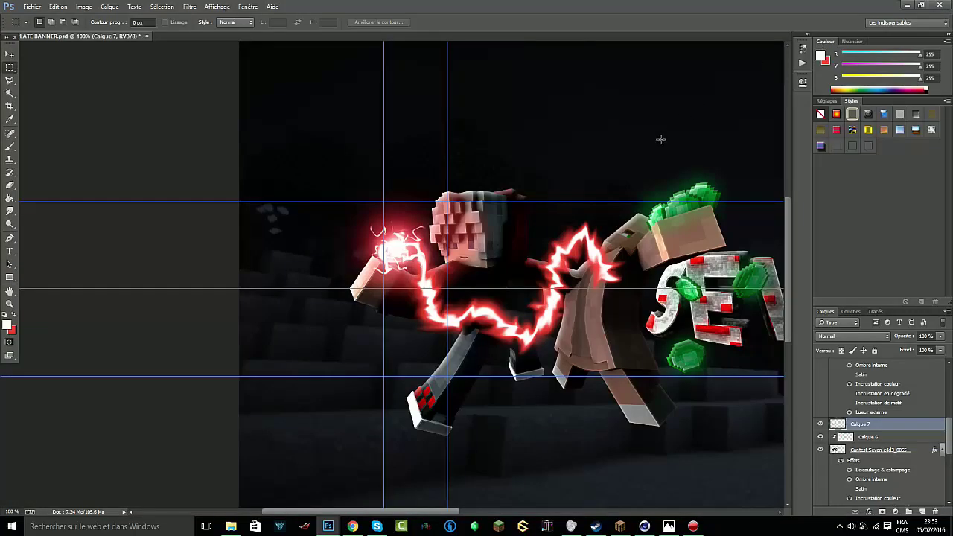
- Distort the bolt's corners with Free Transform so it reaches the villager, then inspect it
key("ctrl+t")
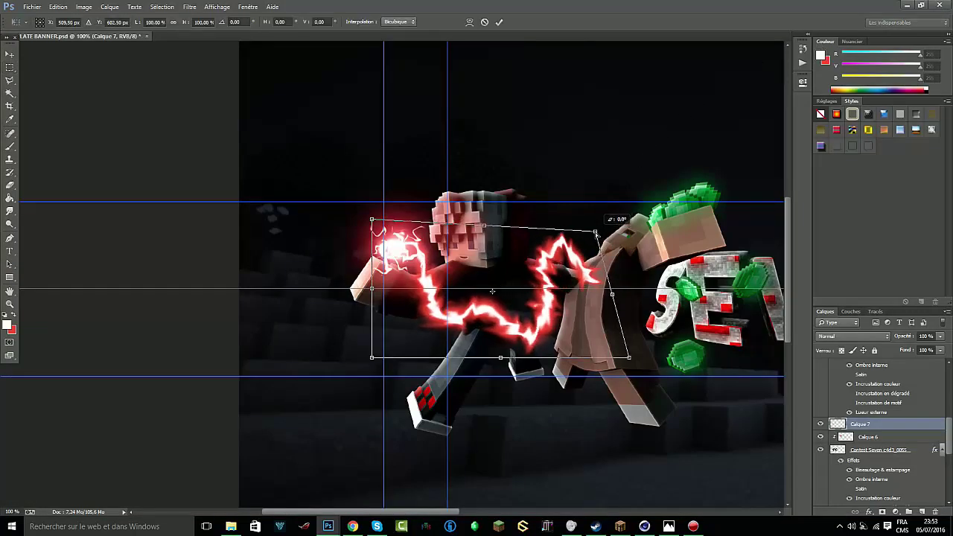
left_click_drag(610, 352, 621, 358)
left_click_drag(629, 219, 588, 237)
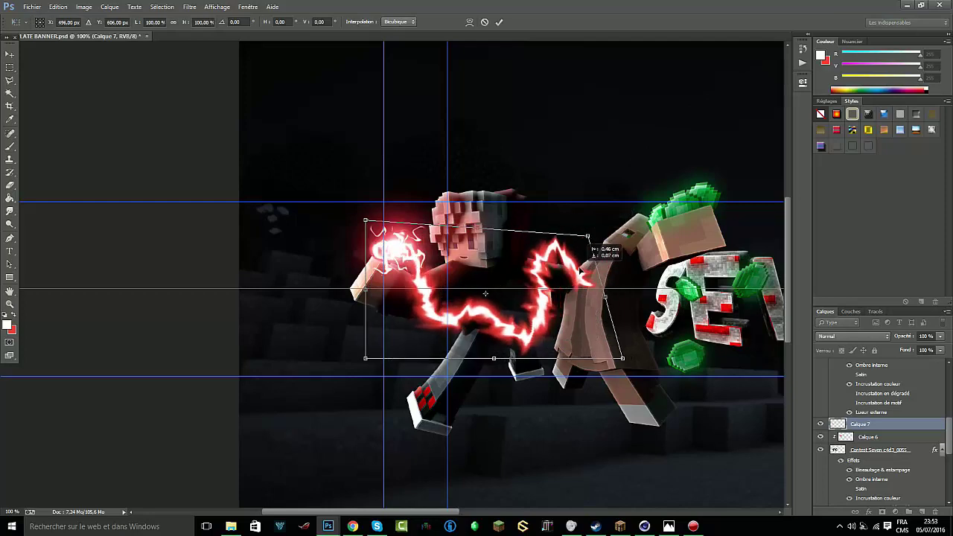
key("Return")
key("ctrl+plus")
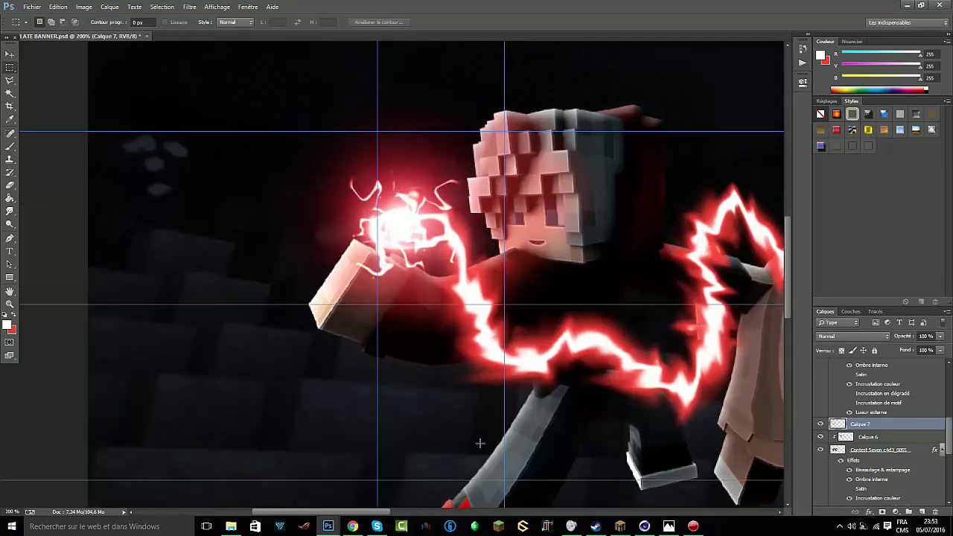
scroll(848, 437, "up", 4)
- Duplicate the small lightning layer and fit the copy where the red bolt meets the second character
key("ctrl+minus")
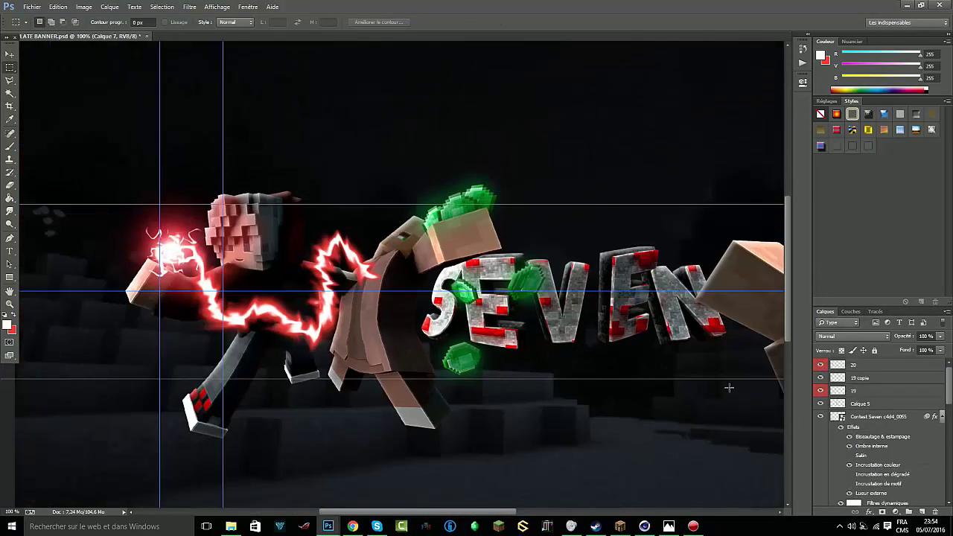
left_click(859, 377)
key("ctrl+j")
key("v")
left_click_drag(190, 298, 387, 330)
key("ctrl+t")
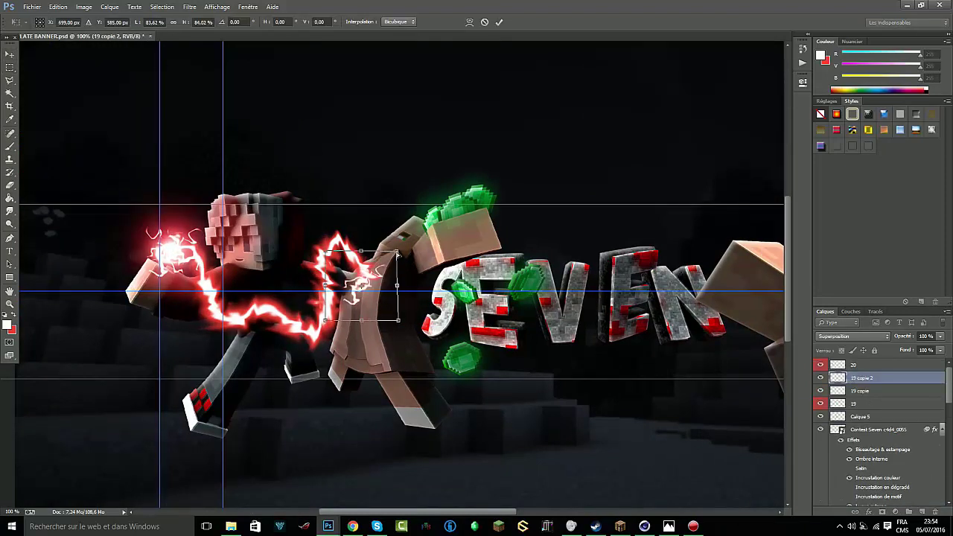
left_click_drag(357, 268, 372, 277)
key("Return")
- Shift the lightning copy's hue toward pink with Hue/Saturation, then add a new empty layer
key("ctrl+u")
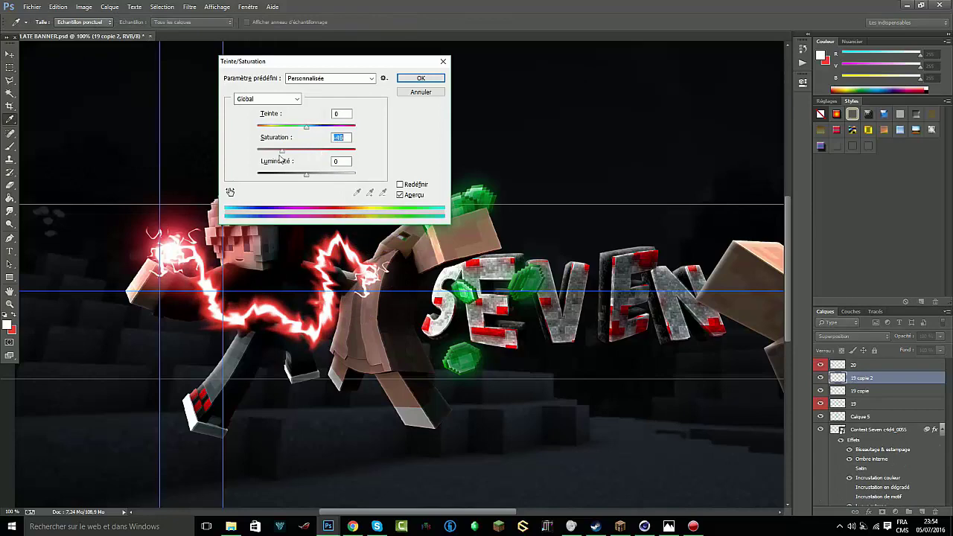
key("ctrl+plus")
key("ctrl+plus")
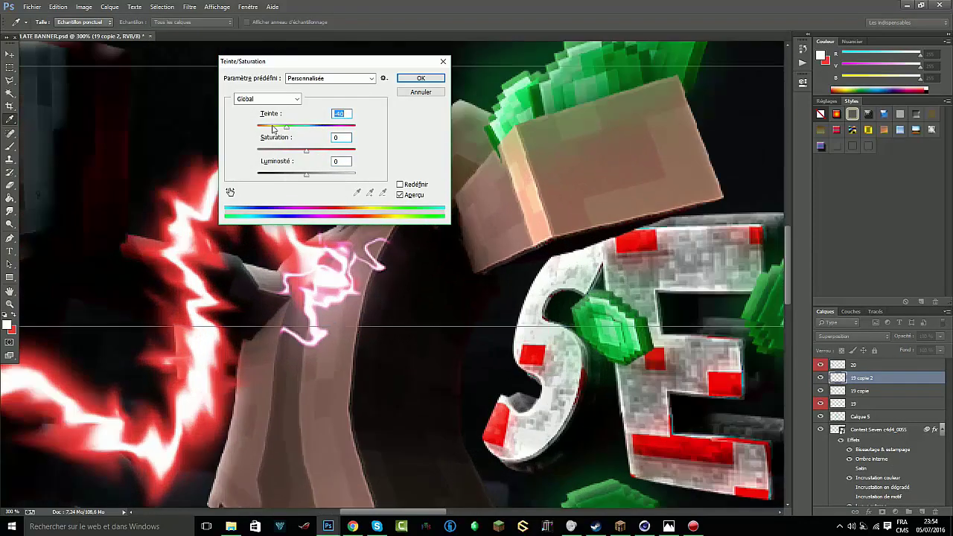
left_click_drag(295, 131, 282, 128)
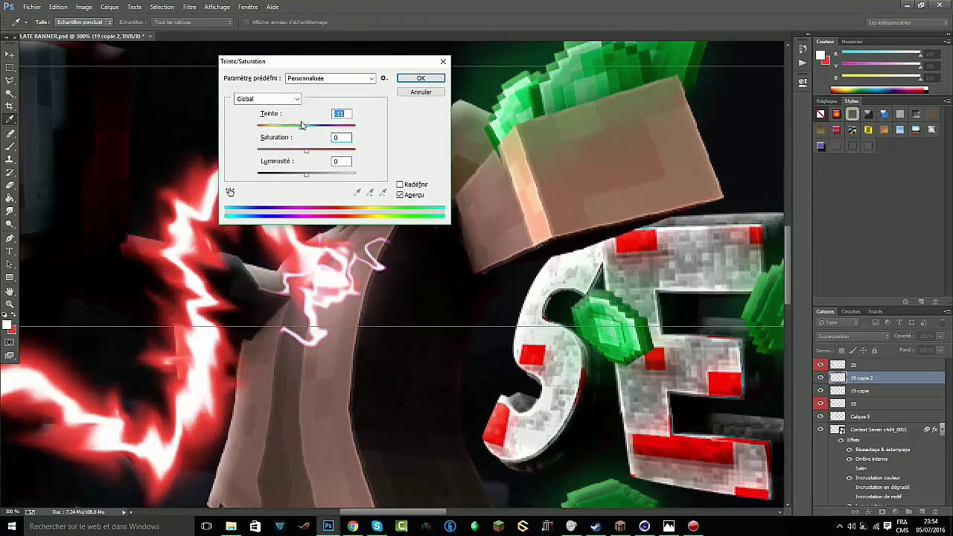
key("Return")
key("v")
left_click(922, 512)
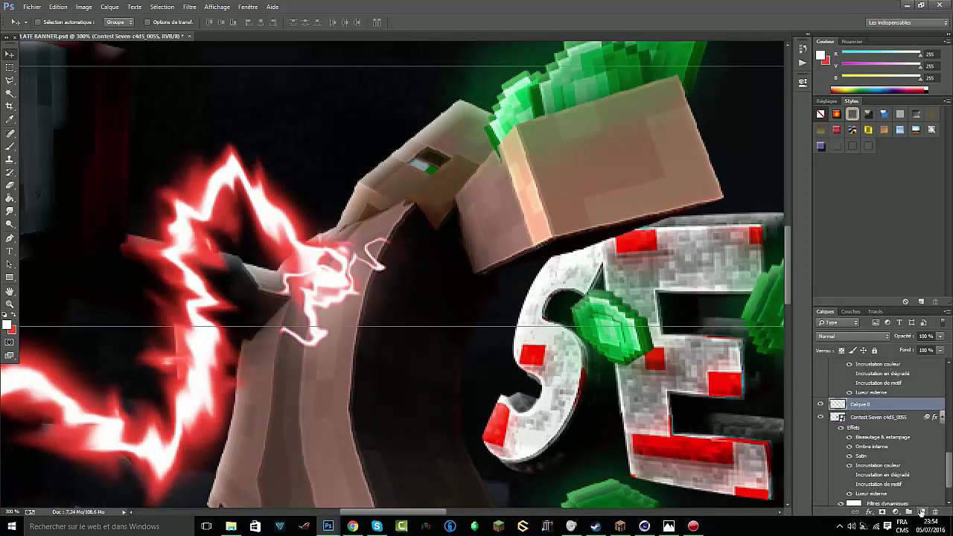
- Brush a soft red glow over the lightning and fade the layer to 33% opacity
key("b")
right_click(350, 277)
key("Escape")
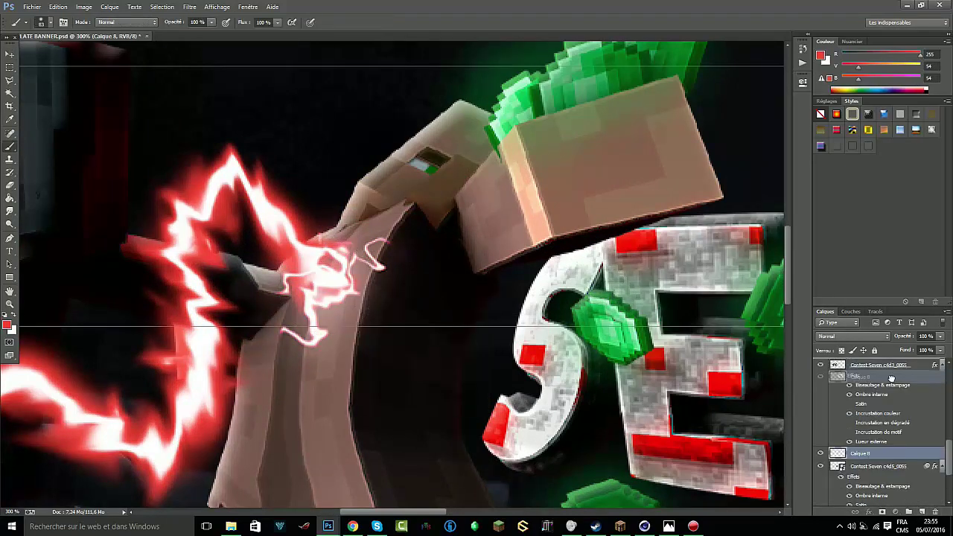
left_click_drag(333, 290, 327, 292)
left_click_drag(914, 349, 906, 348)
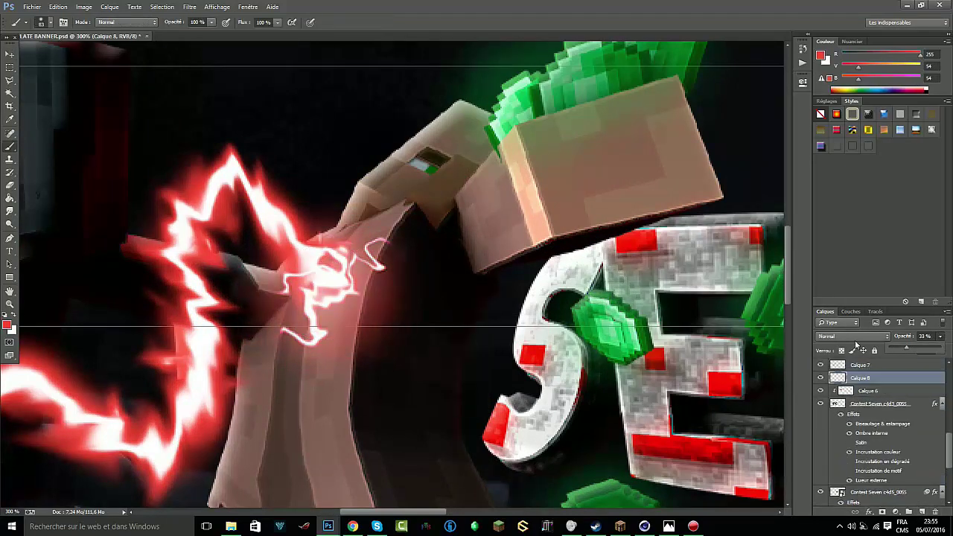
- Make Calque 6 active and sample the emerald's green colour with the eyedropper
key("ctrl+minus")
key("ctrl+minus")
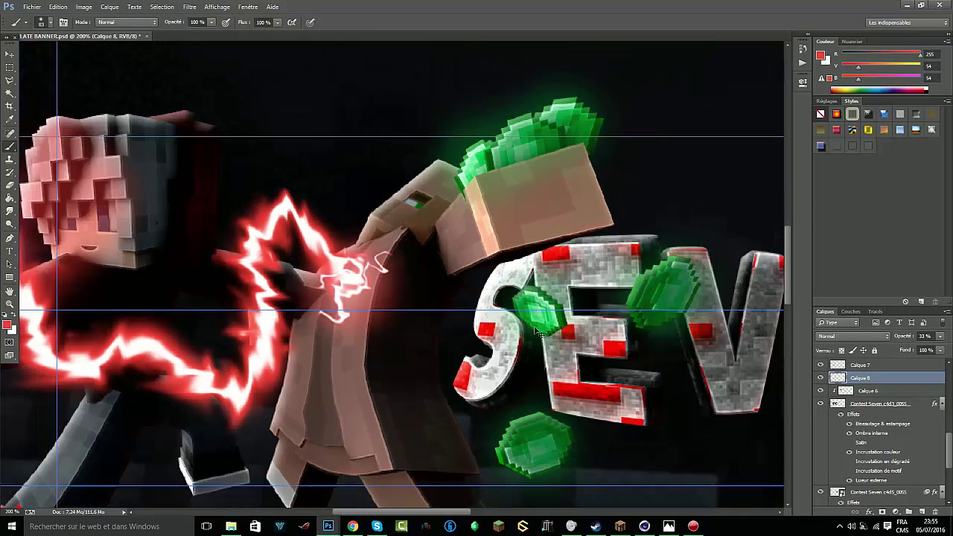
key("ctrl+minus")
key("ctrl+minus")
key("ctrl+minus")
key("ctrl+plus")
key("ctrl+plus")
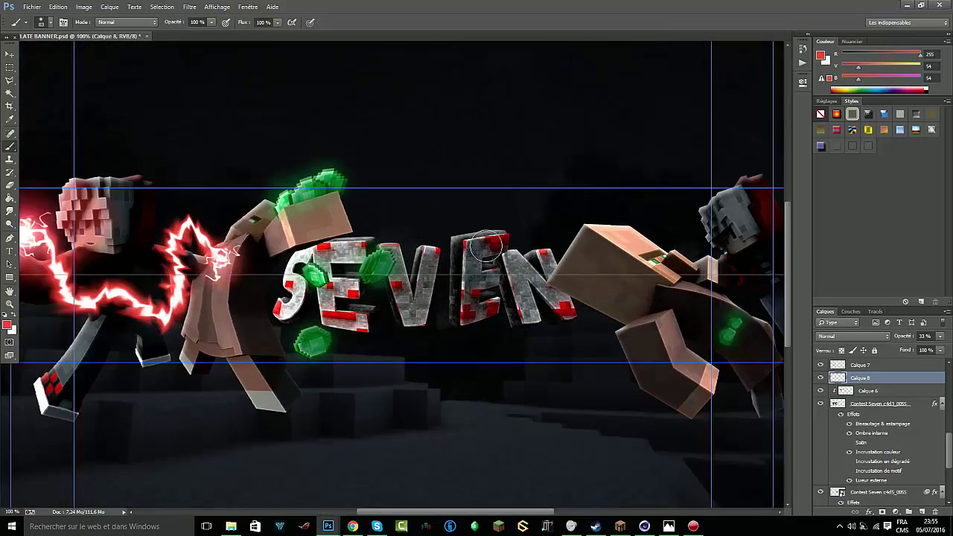
left_click(886, 395)
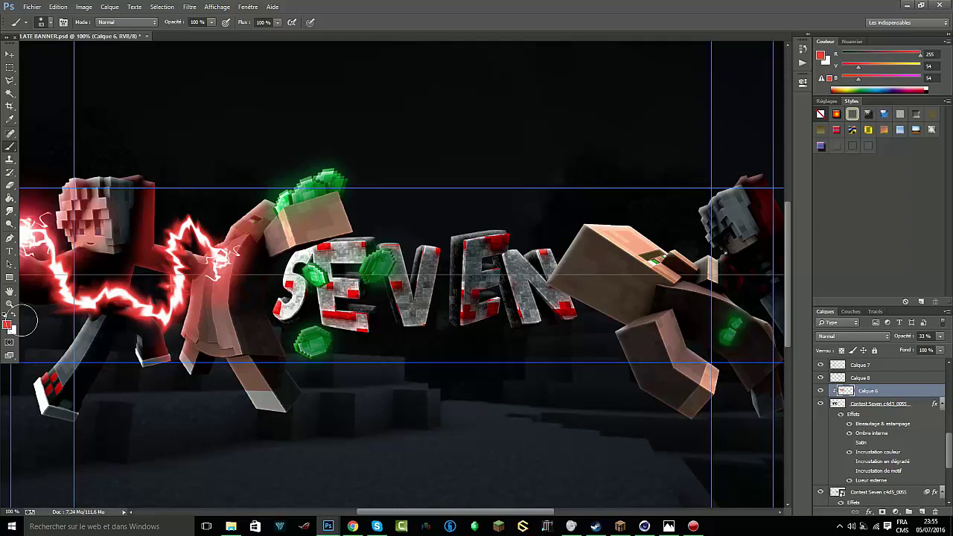
left_click(305, 187, "alt")
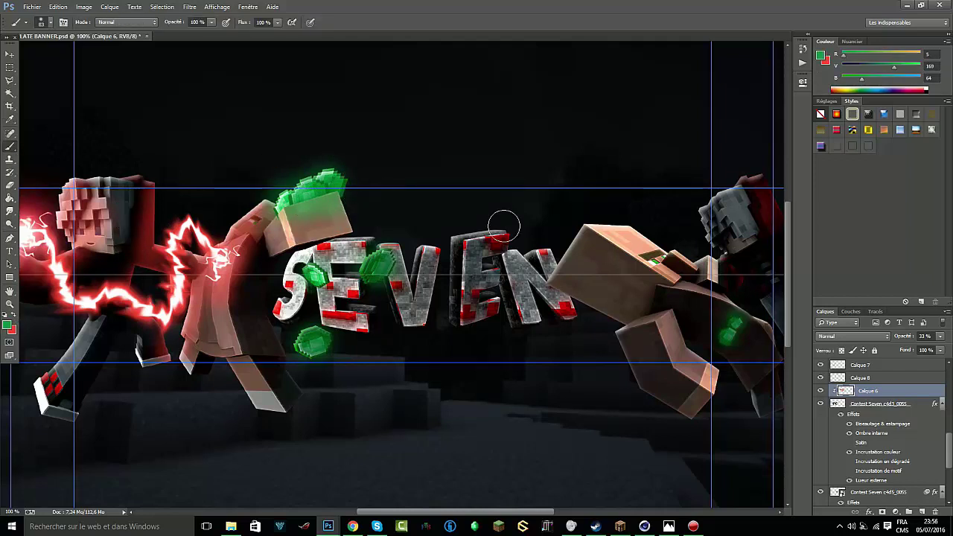
key("ctrl+0")
key("ctrl+1")
left_click_drag(425, 512, 498, 526)
key("ctrl+0")
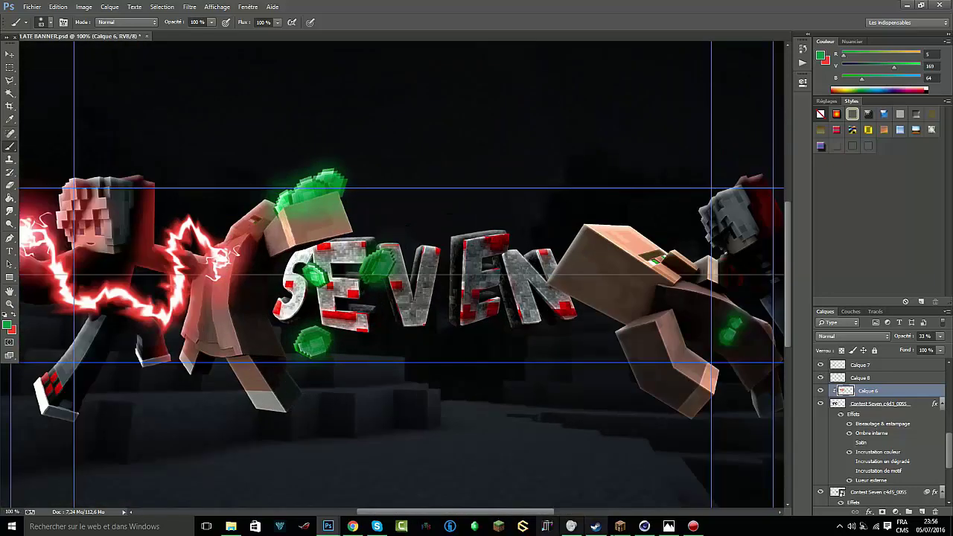
key("ctrl+1")
scroll(744, 340, "up", 2)
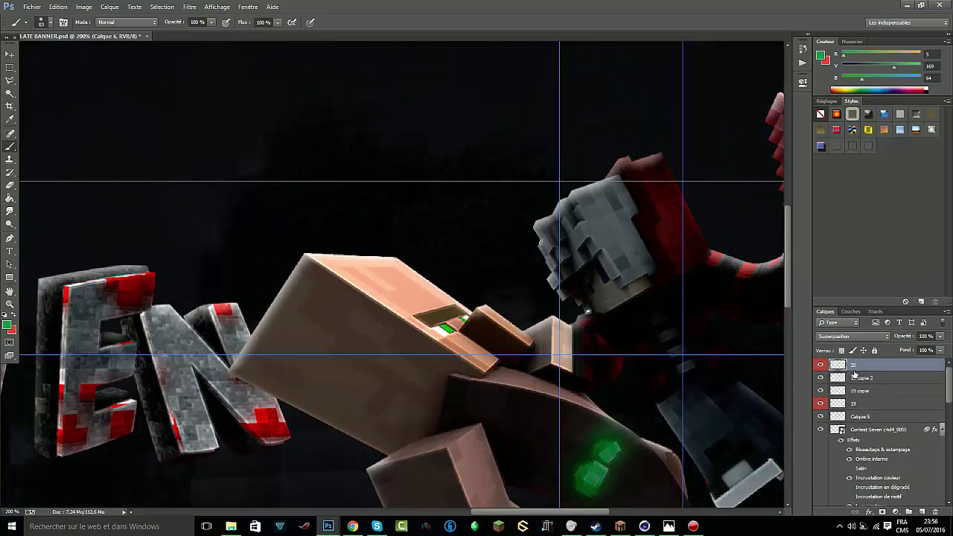
- Paint a red glow over the right character's pickaxe on Calque 9 at 24% opacity
scroll(373, 260, "up", 2)
left_click(12, 316)
left_click(438, 240)
left_click_drag(415, 107, 440, 243)
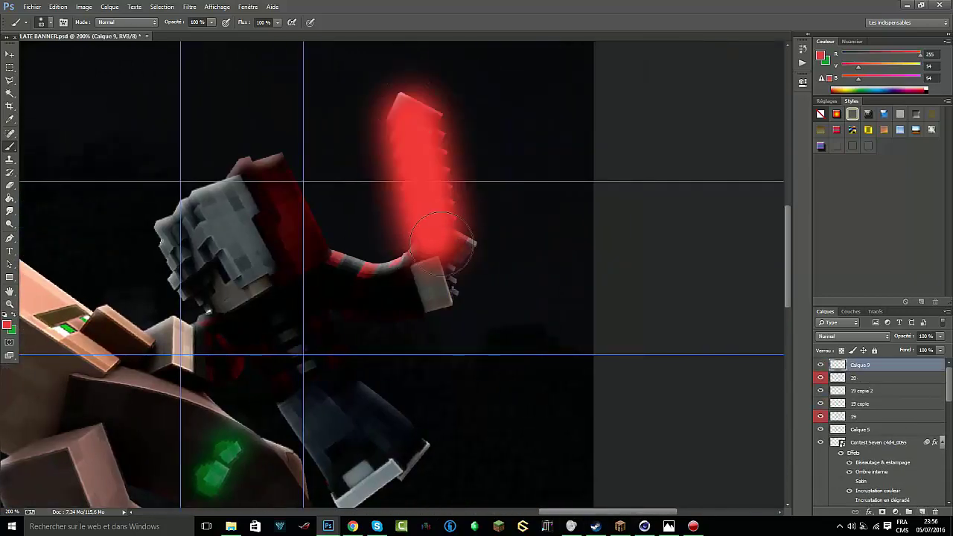
left_click(903, 347)
- Add Calque 10 and brush a red glowing streak beside the character
scroll(447, 277, "down", 3)
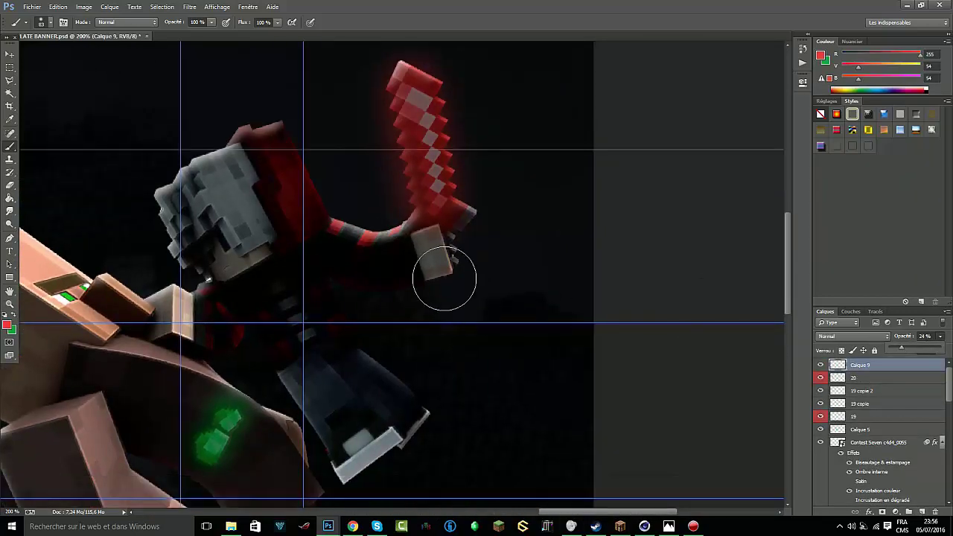
left_click_drag(578, 513, 517, 509)
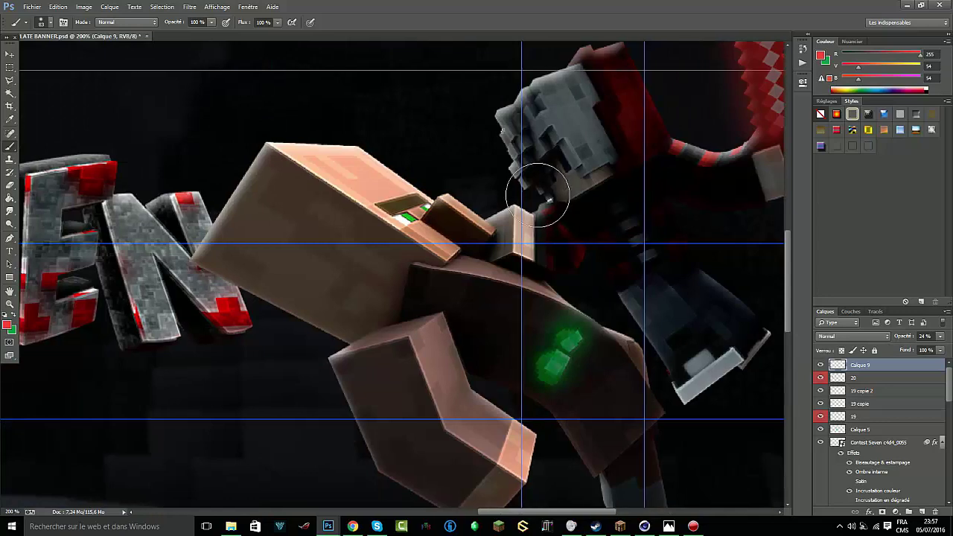
scroll(537, 194, "down", 1)
scroll(462, 431, "right", 7)
left_click(921, 512)
left_click_drag(394, 308, 670, 159)
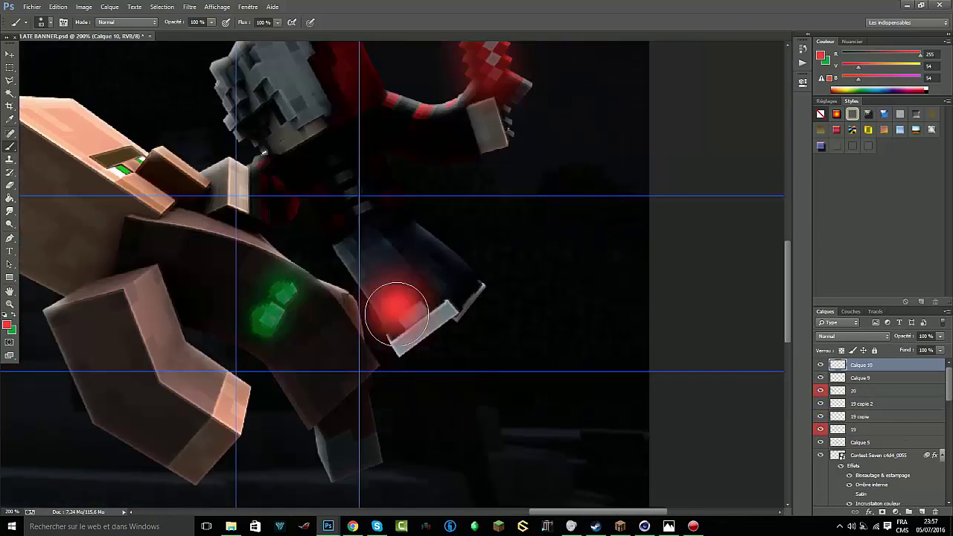
key("ctrl+minus")
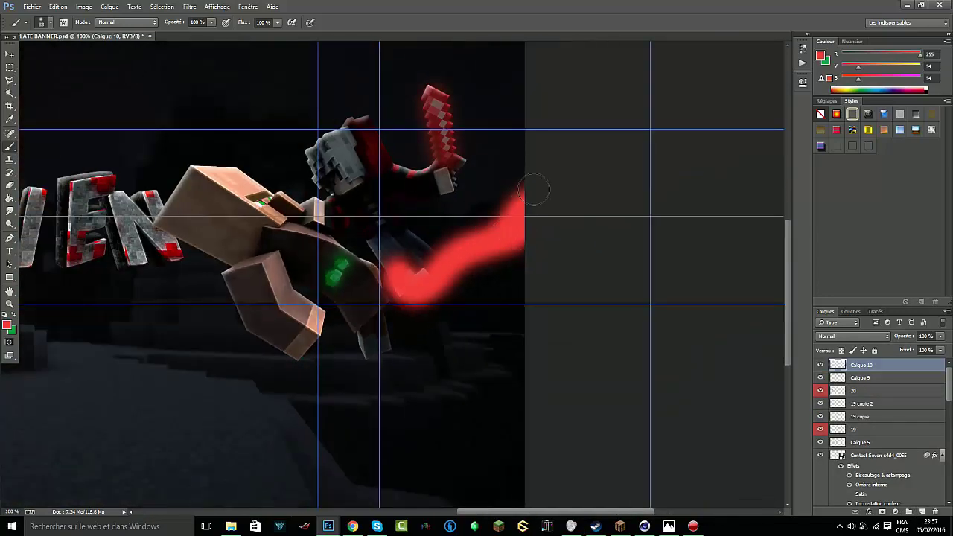
- Magic-wand select the red streak and contract the selection twice, the second time by 20
key("w")
left_click(394, 276)
left_click(162, 6)
left_click(387, 171)
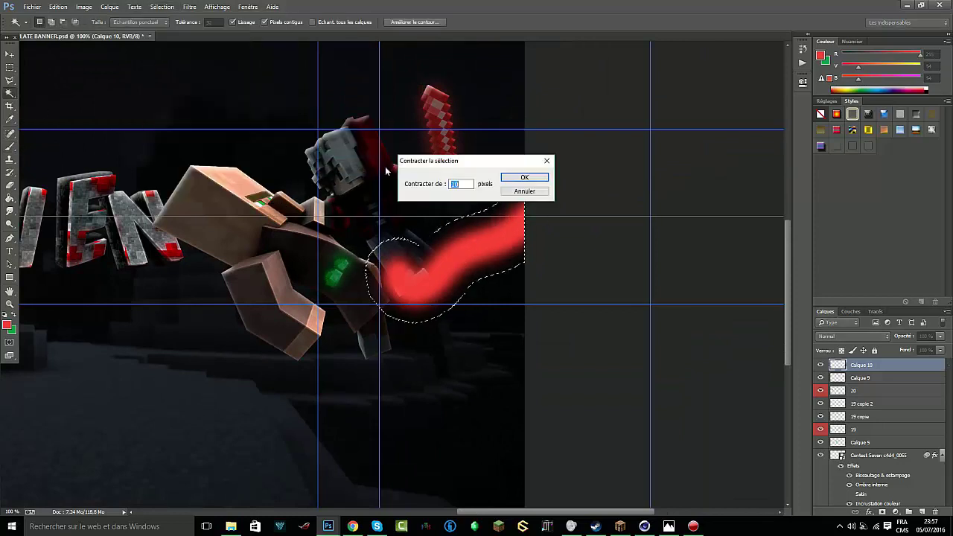
key("Return")
left_click(162, 6)
left_click(305, 158)
key("Return")
left_click(162, 7)
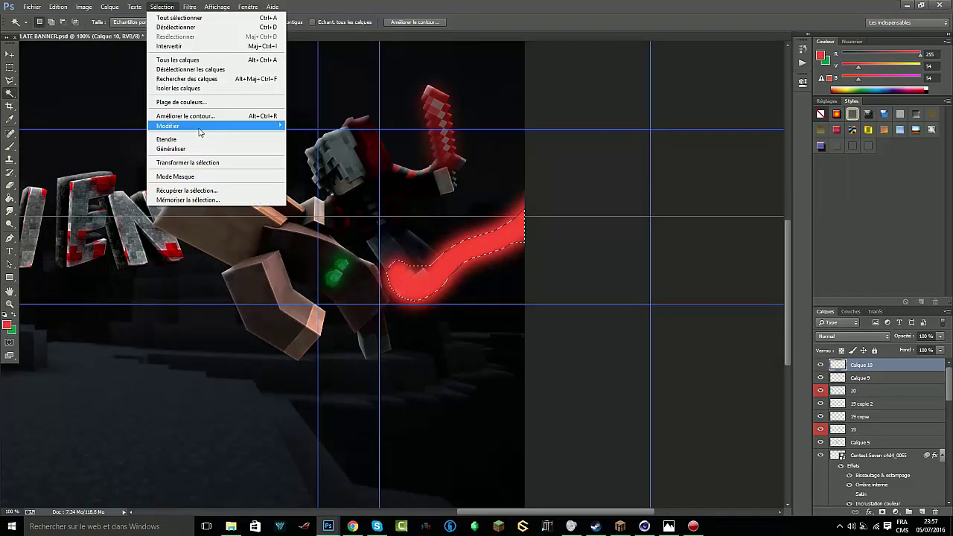
left_click(305, 159)
key("Return")
- Feather the selection and fill the streak's core with white
left_click(162, 7)
left_click(306, 171)
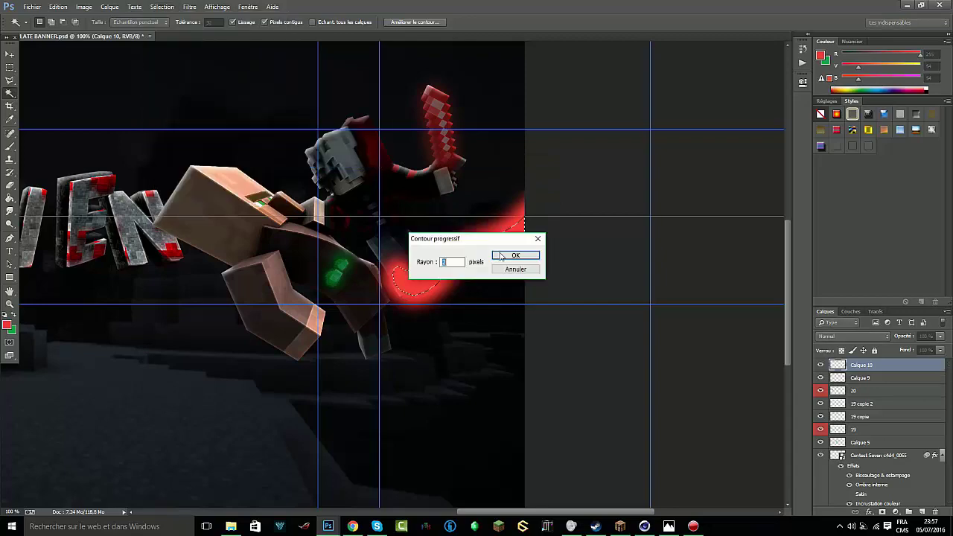
key("Return")
left_click(12, 315)
left_click(636, 108)
left_click(869, 116)
key("alt+BackSpace")
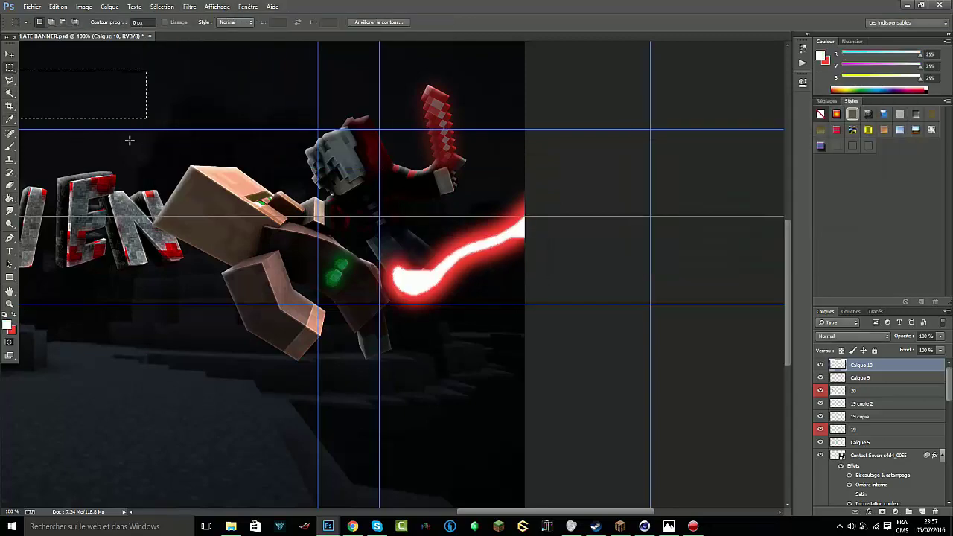
key("m")
- Forward-warp the streak's end into jagged lightning shapes in Liquify (Fluidité)
left_click(217, 7)
left_click(224, 93)
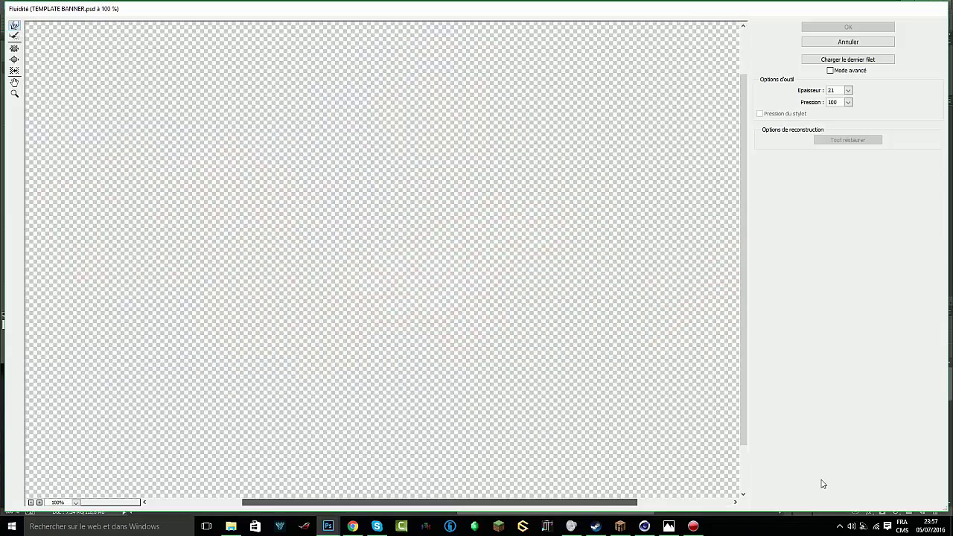
key("ctrl+plus")
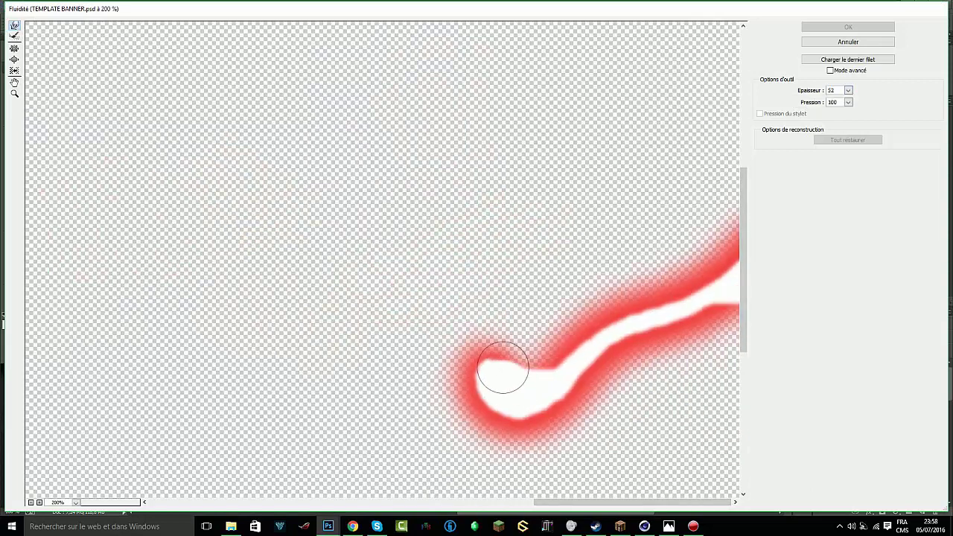
left_click_drag(502, 368, 465, 357)
mouse_move(505, 356)
left_mouse_down()
mouse_move(404, 328)
mouse_move(517, 415)
mouse_move(707, 283)
mouse_move(572, 328)
mouse_move(582, 336)
mouse_move(570, 402)
mouse_move(733, 238)
left_mouse_up()
- Apply the Liquify warp, then try an Arc warp on the bolt and cancel it
left_click(849, 28)
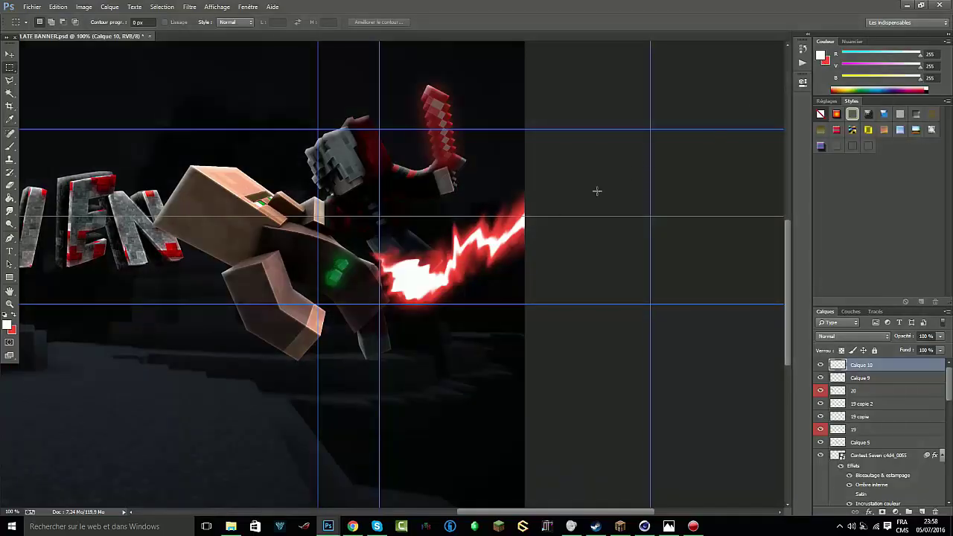
key("ctrl+t")
left_click(469, 22)
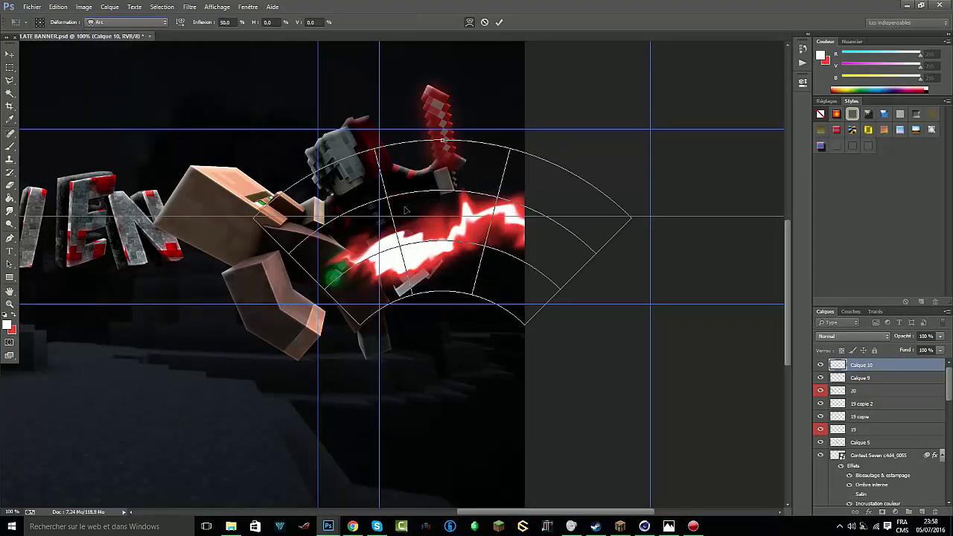
left_click_drag(477, 245, 505, 275)
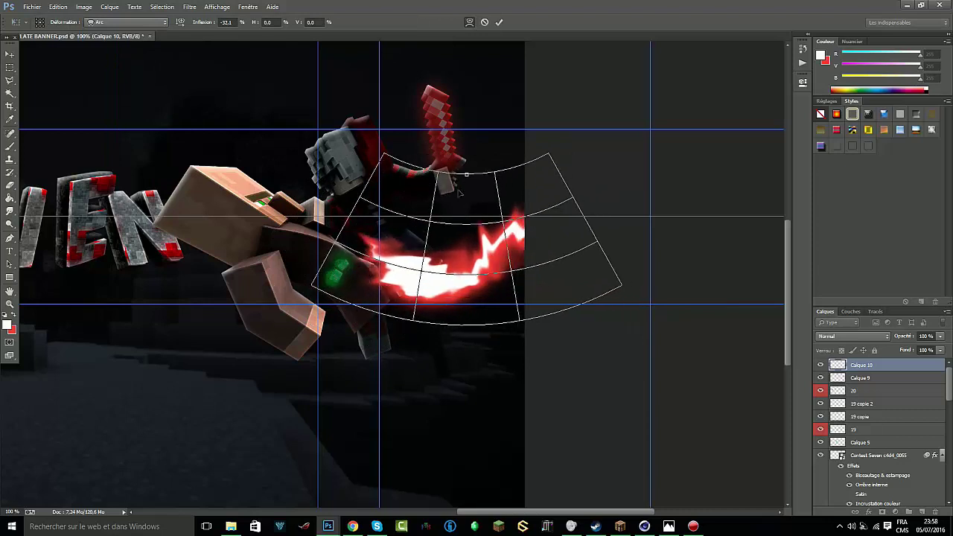
left_click(485, 21)
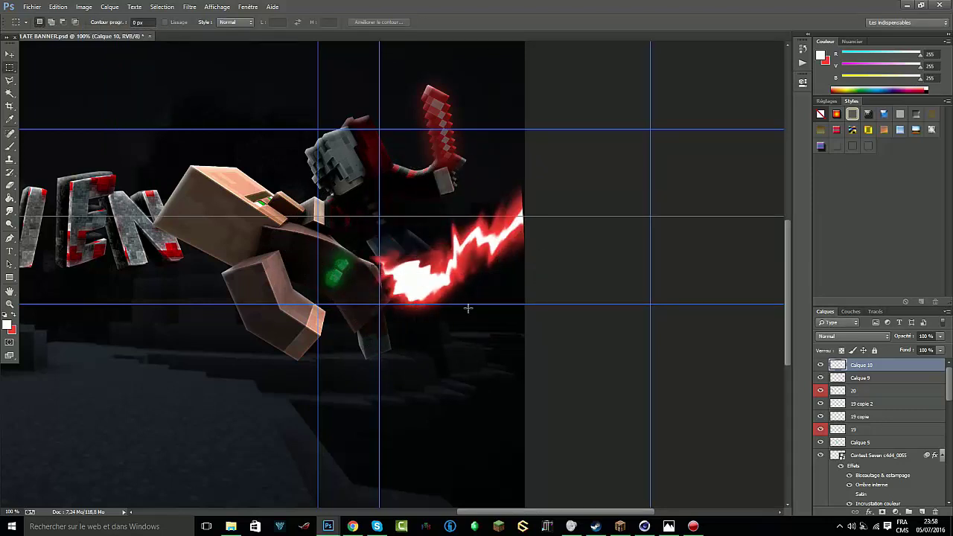
- Rotate the red lightning bolt slightly with Free Transform
key("ctrl+t")
left_click_drag(557, 176, 553, 163)
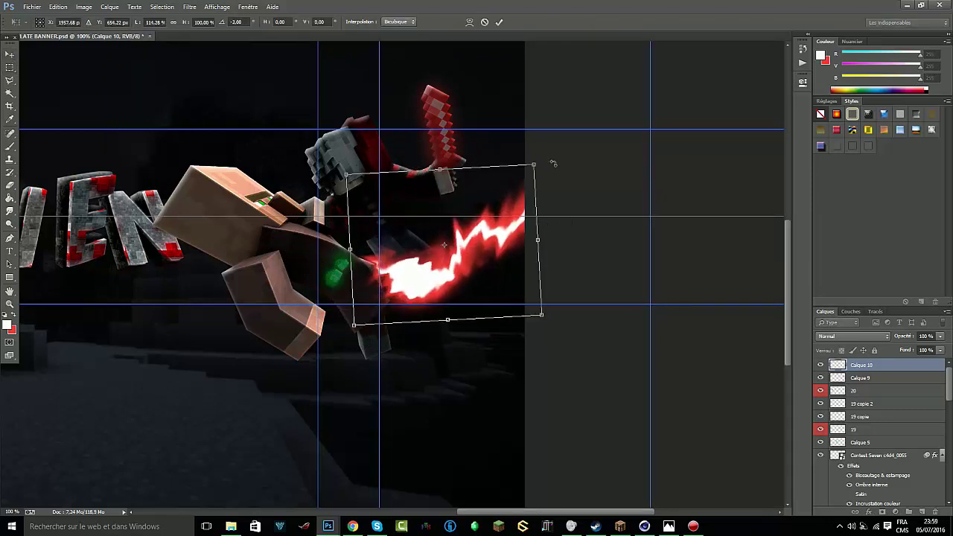
key("Return")
- Clip Calque 11 to the render and brush a red tint over the character at 17% opacity
right_click(864, 403)
left_click(868, 171)
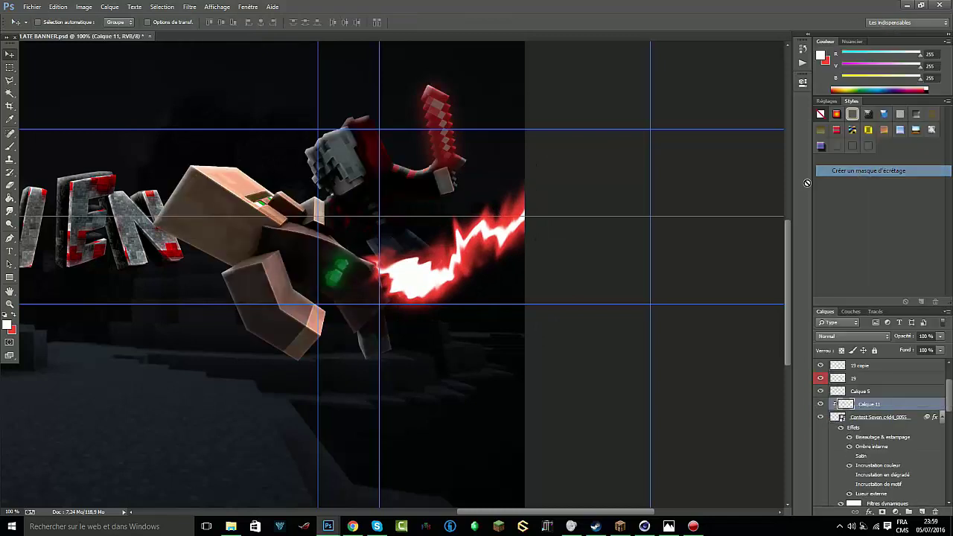
key("x")
key("b")
mouse_move(424, 231)
left_mouse_down()
mouse_move(369, 272)
mouse_move(406, 223)
mouse_move(336, 237)
mouse_move(376, 122)
left_mouse_up()
left_click_drag(939, 336, 897, 345)
- Add new layer Calque 12 and set the foreground colour to pure red
key("ctrl+minus")
key("ctrl+plus")
key("ctrl+shift+alt+n")
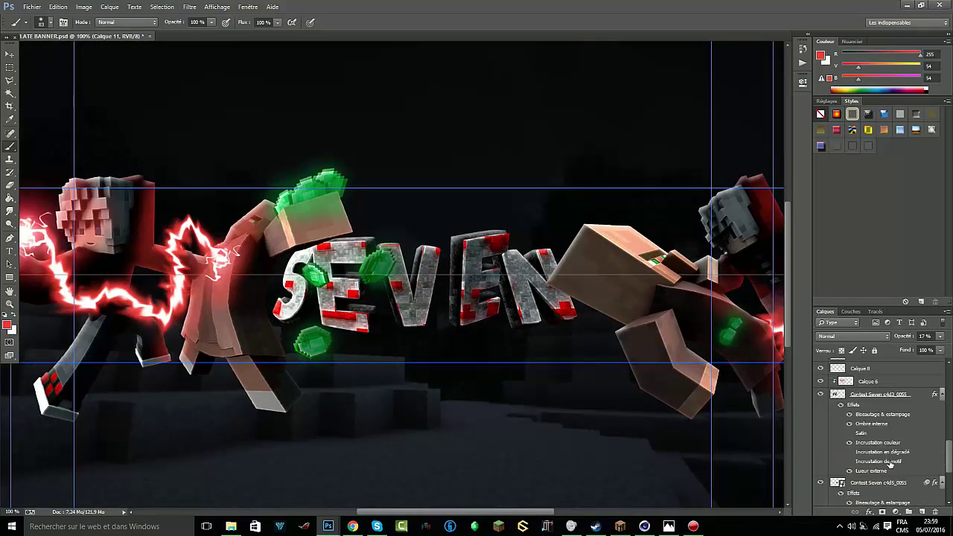
left_click(6, 322)
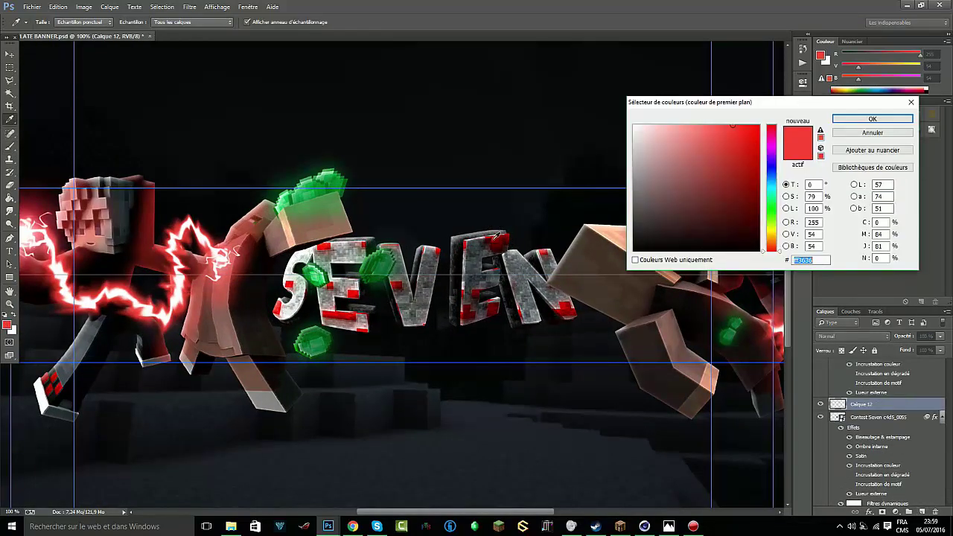
left_click(893, 120)
left_click(495, 240)
- Paint red glow dots around the S, E, V and N letters and fade them to 24%
left_click(563, 311)
left_click(469, 316)
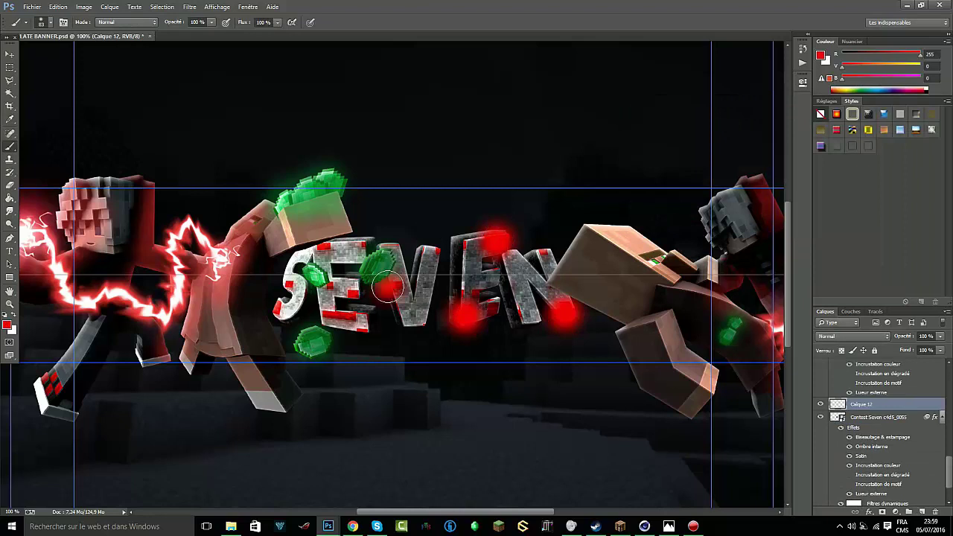
left_click(282, 298)
left_click(353, 330)
left_click(436, 244)
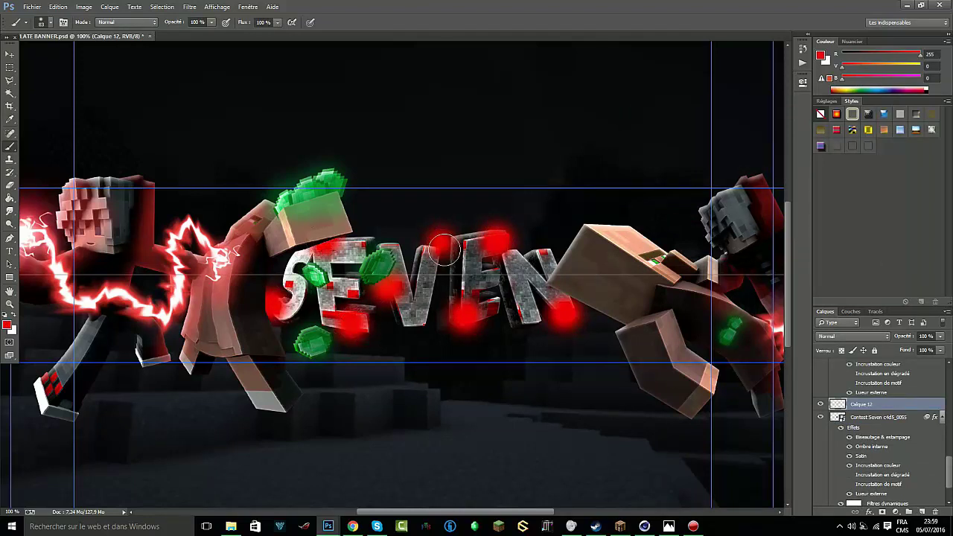
left_click(549, 252)
left_click_drag(940, 336, 900, 348)
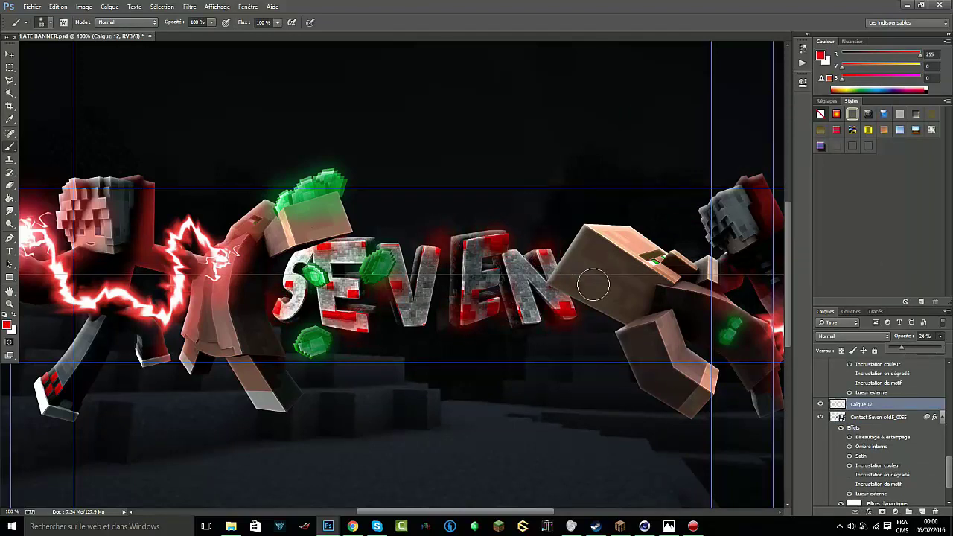
left_click(871, 421)
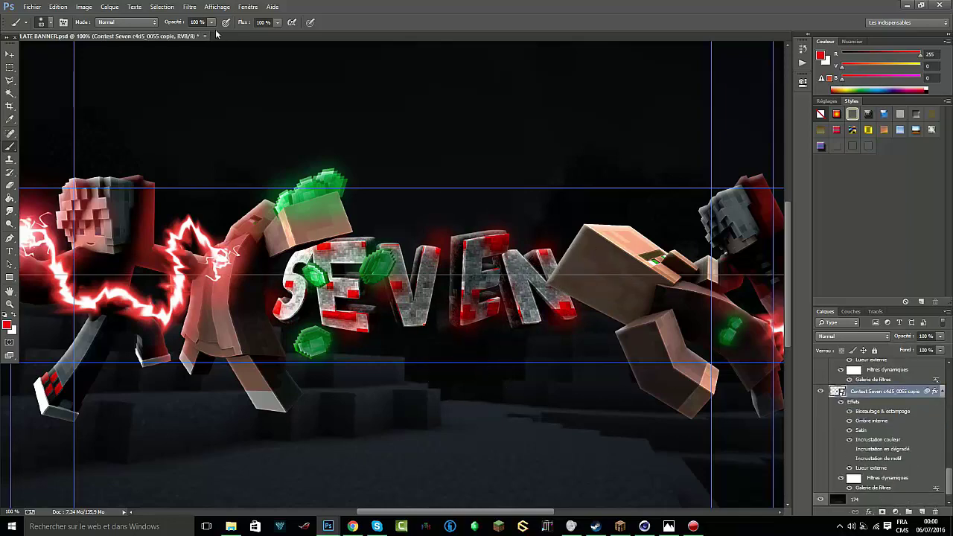
- Apply a horizontal Flou directionnel (motion blur) to the SEVEN text copy
left_click(189, 7)
left_click(350, 221)
left_click_drag(600, 244, 577, 246)
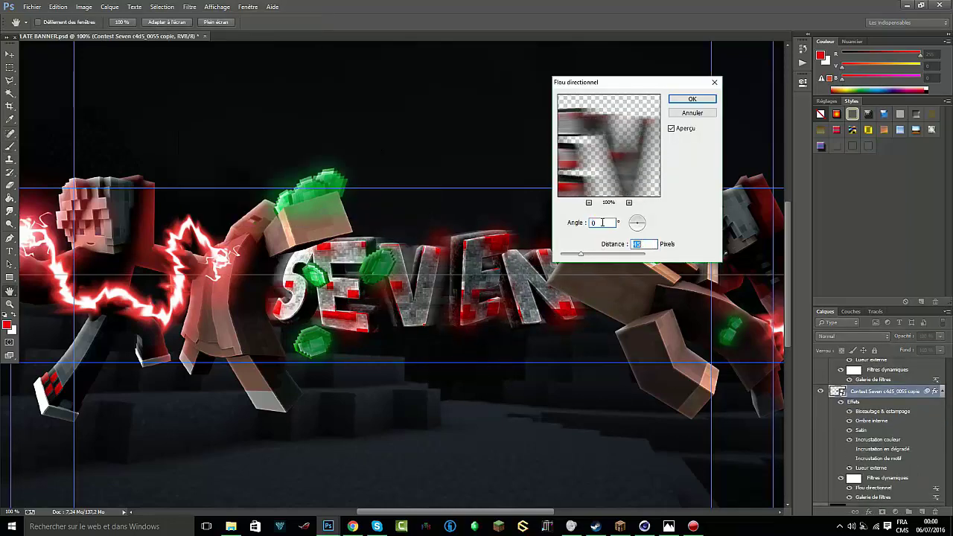
key("Return")
- Add Calque 13 and paint a faint red haze over SEVEN at 8% opacity
left_click(921, 512)
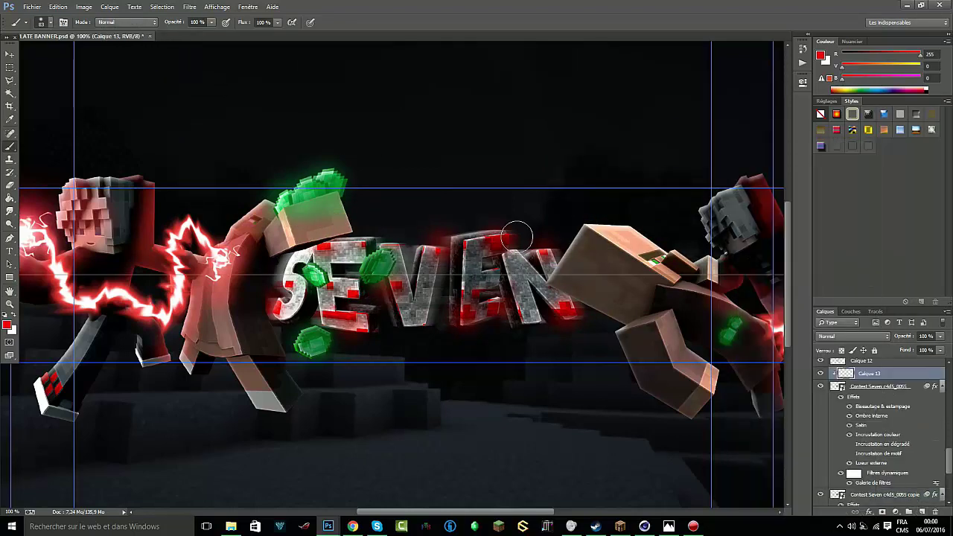
left_click_drag(286, 246, 271, 305)
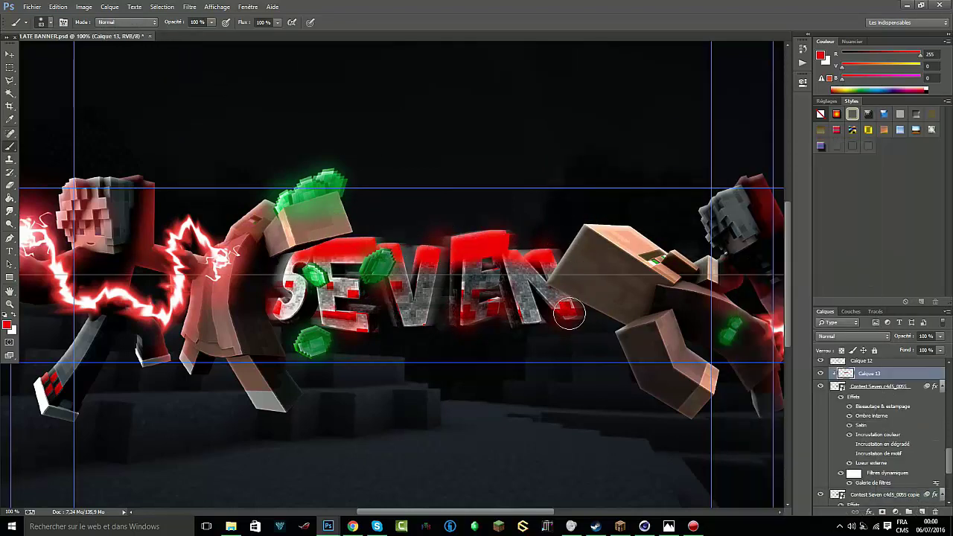
mouse_move(905, 349)
left_mouse_down()
mouse_move(887, 348)
mouse_move(910, 337)
left_mouse_up()
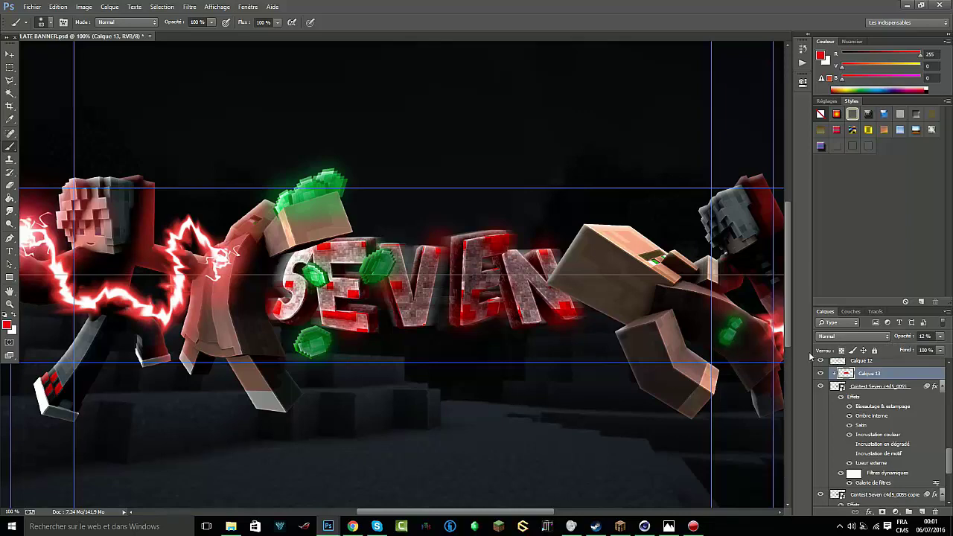
key("ctrl+minus")
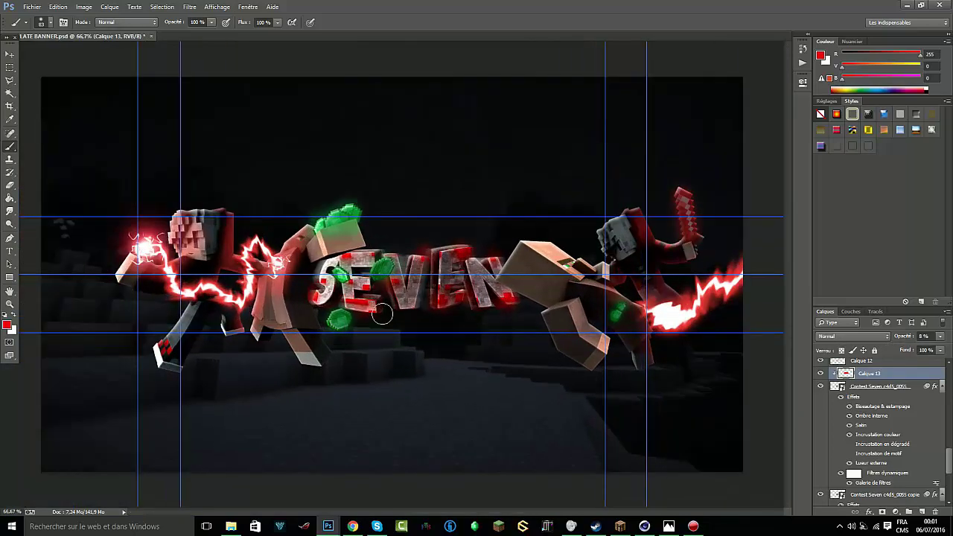
- Open the Summon Pack PSD from the All GFX folder
key("alt+Tab")
key("alt+Up")
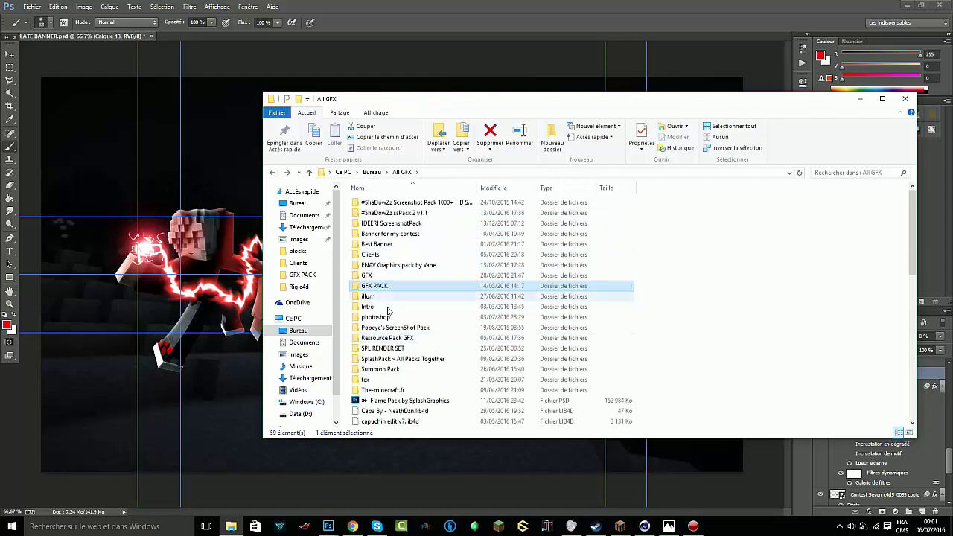
key("alt+Tab")
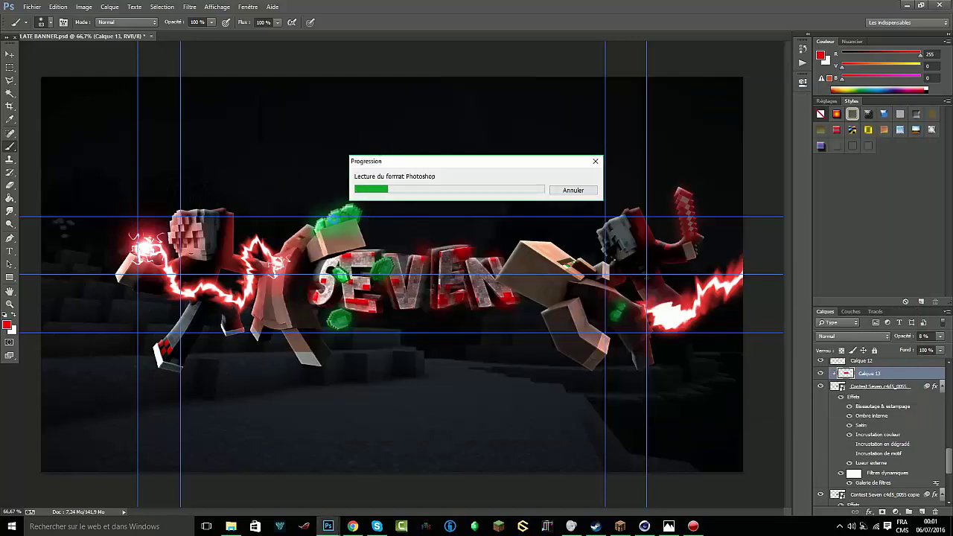
left_click(555, 181)
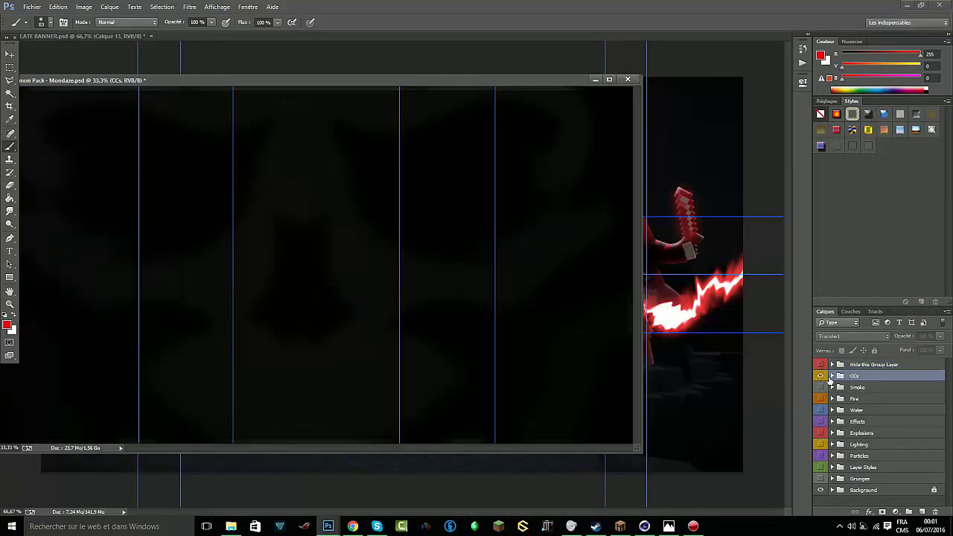
- Preview the CCs folder, copy CC 6 into the banner, test it, and turn it off
left_click(822, 399)
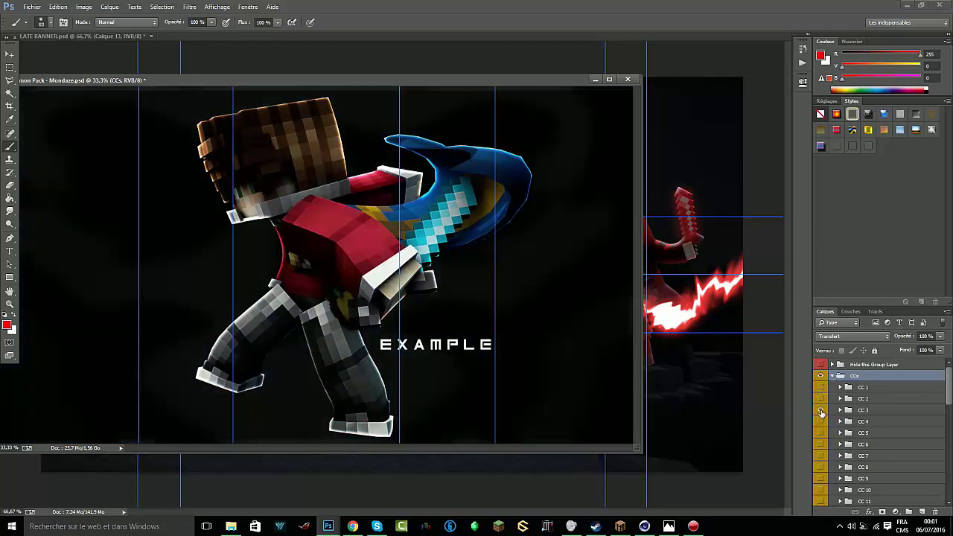
left_click(822, 421)
left_click_drag(864, 444, 585, 83)
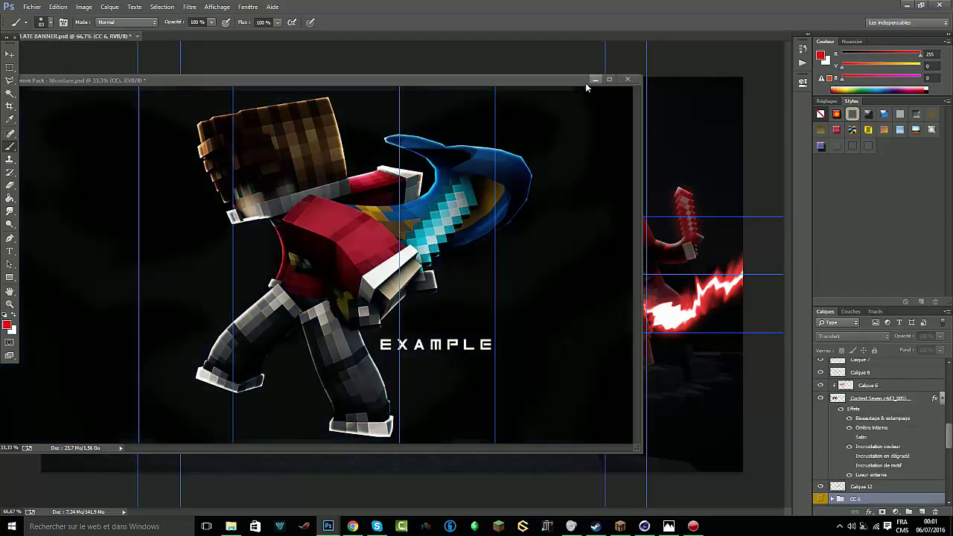
left_click(820, 365)
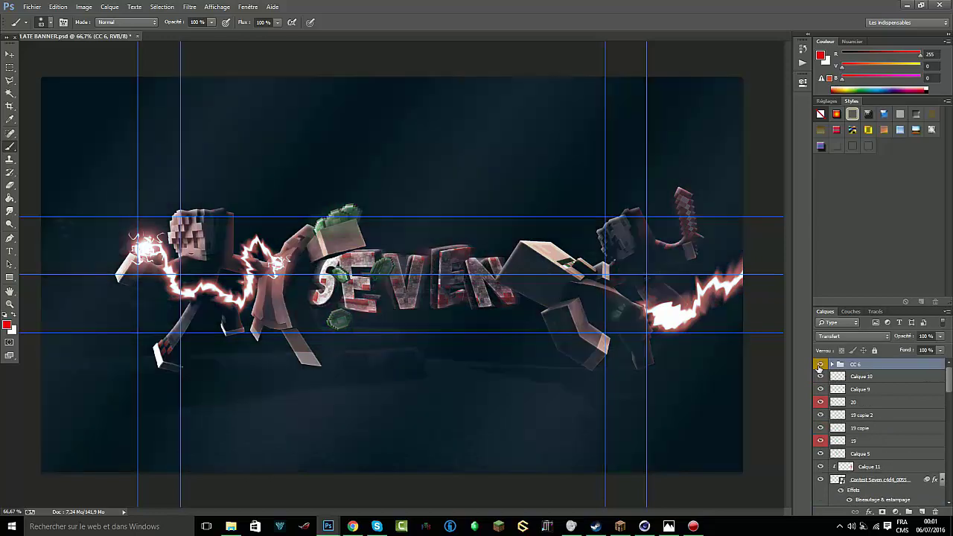
left_click(820, 365)
key("ctrl+Tab")
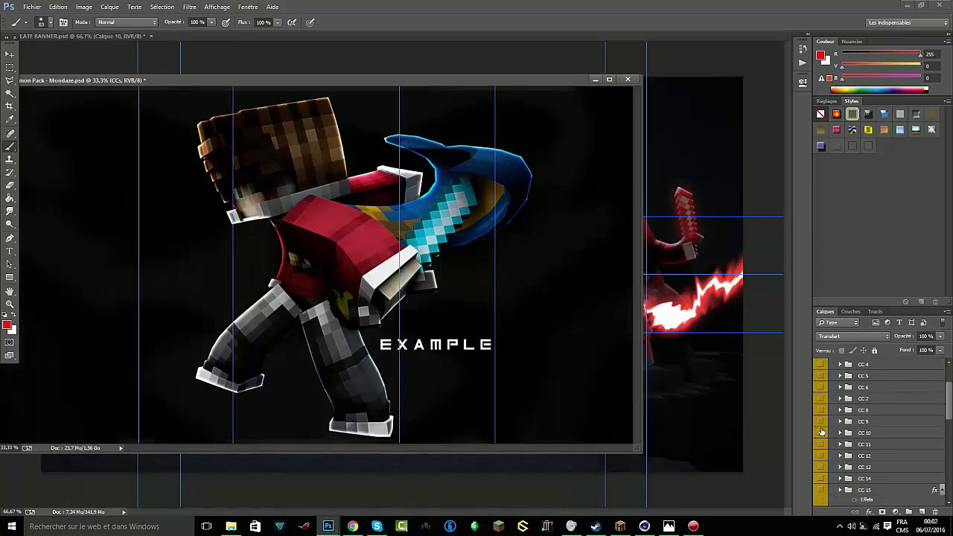
- Preview further CC groups and copy CC 14 into the banner, comparing it on and off
left_click(820, 432)
left_click(820, 455)
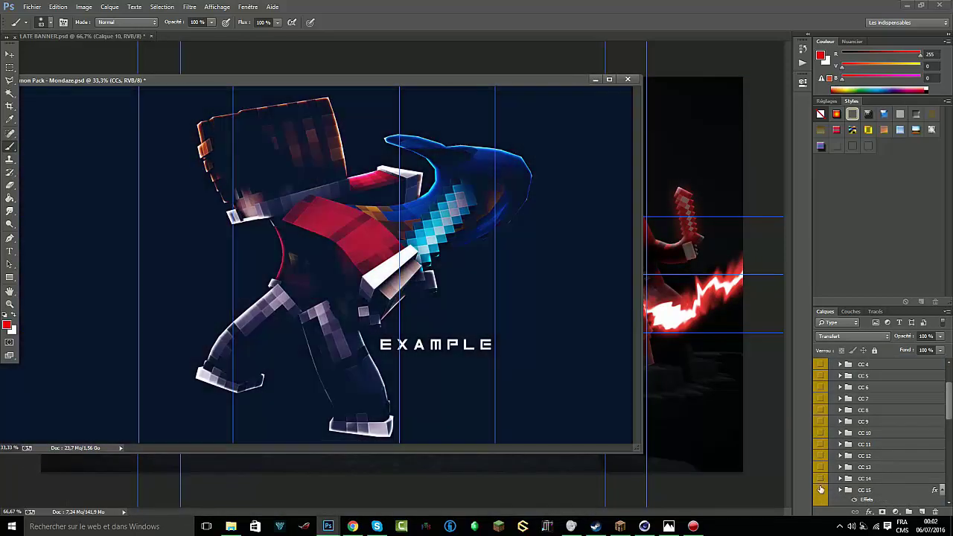
left_click(820, 478)
mouse_move(854, 478)
left_mouse_down()
mouse_move(764, 403)
mouse_move(580, 93)
left_mouse_up()
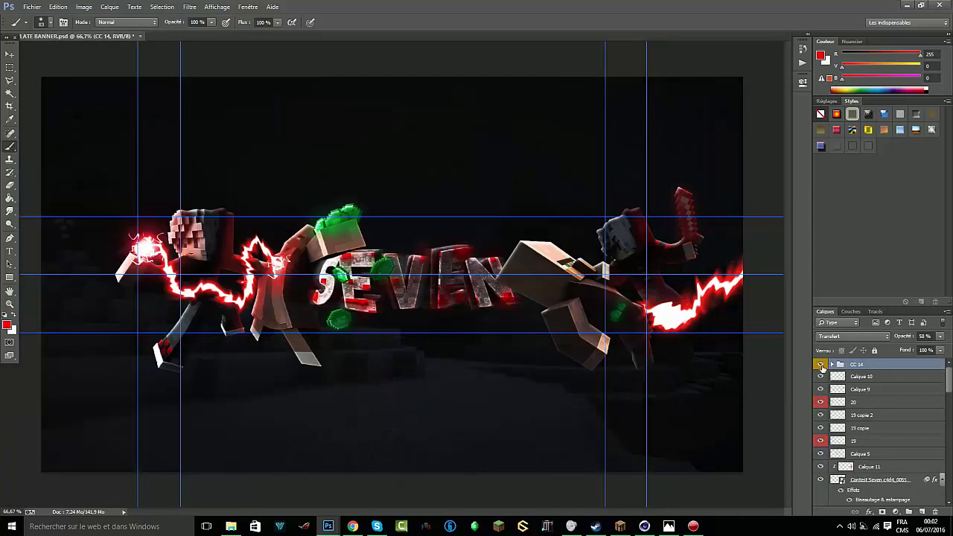
left_click(821, 365)
left_click(821, 365)
left_click(821, 365)
left_click(821, 365)
left_click(821, 365)
- Copy the CC 3 group into the banner and turn its grade on
key("ctrl+Tab")
left_click(821, 387)
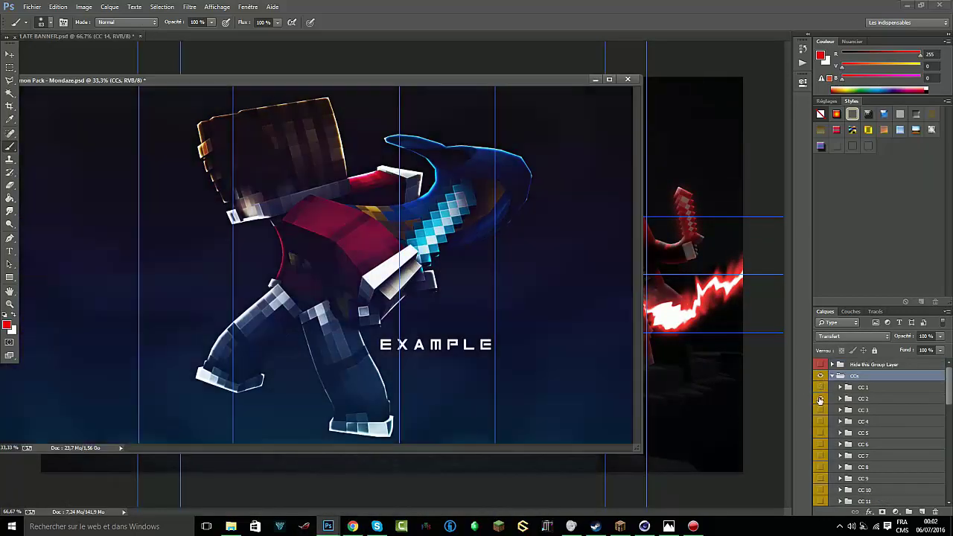
left_click(821, 387)
left_click_drag(862, 410, 594, 89)
left_click(595, 79)
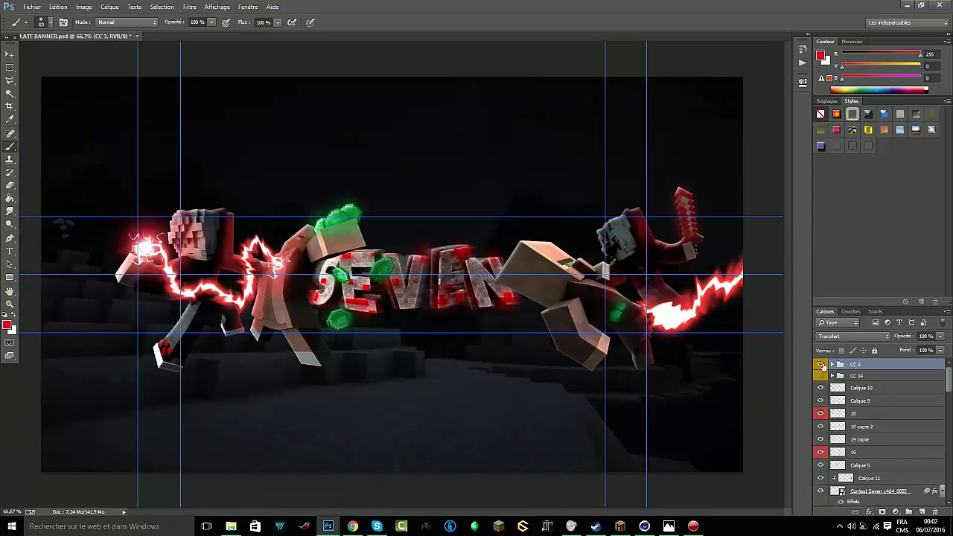
left_click(821, 375)
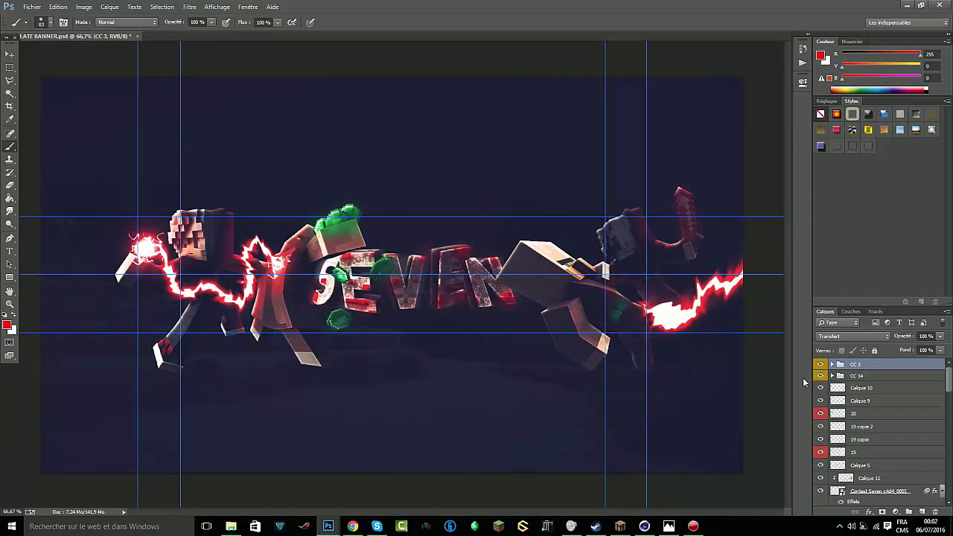
- Copy the CC 1 grade group from the pack document into the LATE BANNER document
left_click(821, 365)
key("ctrl+Tab")
left_click_drag(858, 388, 591, 76)
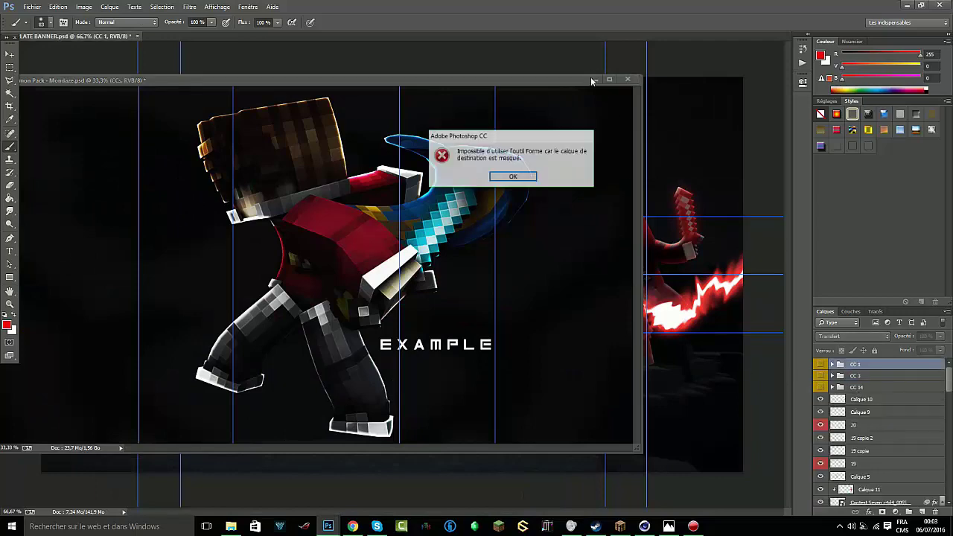
key("Return")
- Toggle the CC 14, CC 3 and CC 1 grade groups to compare, leaving a grade on
left_click(821, 387)
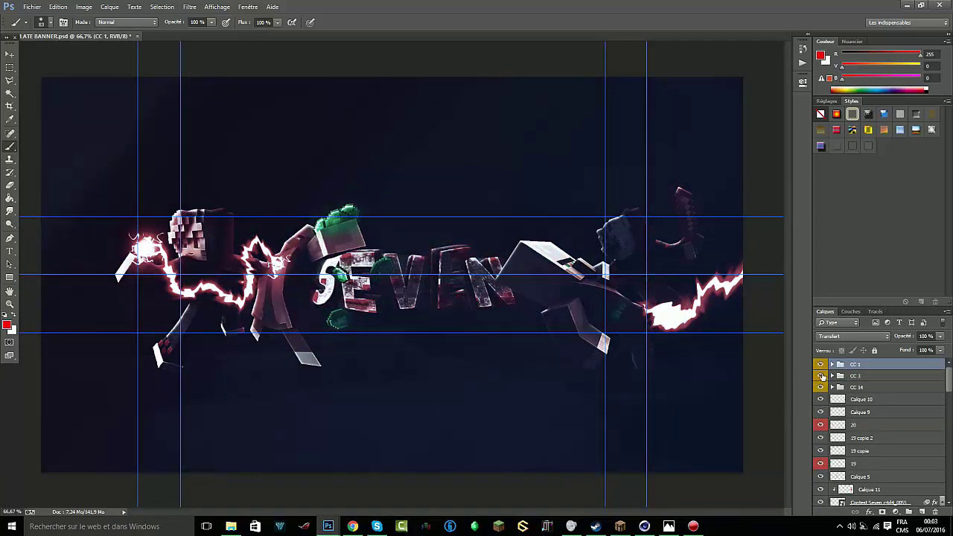
left_click(821, 376)
left_click(822, 388)
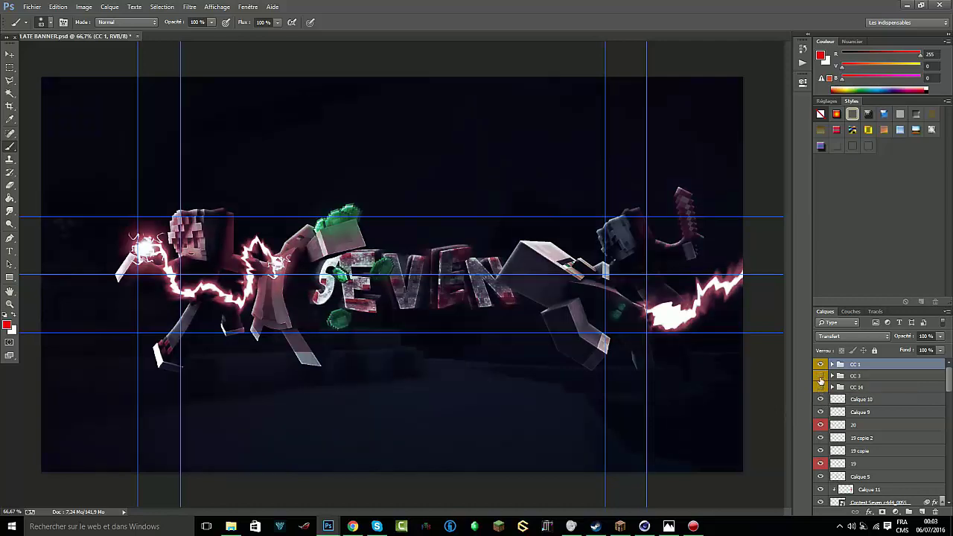
left_click(820, 364)
left_click(822, 376)
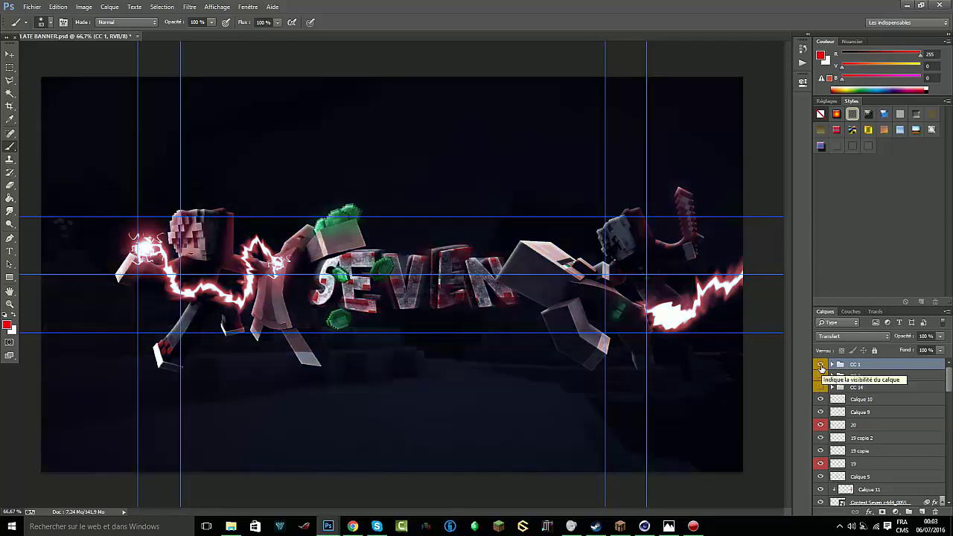
left_click(821, 365)
left_click(821, 376)
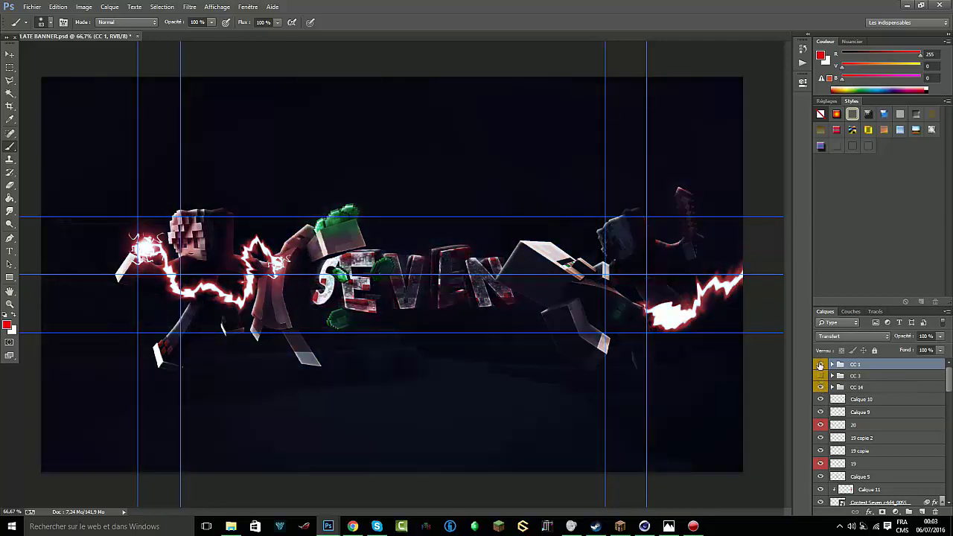
left_click(820, 372)
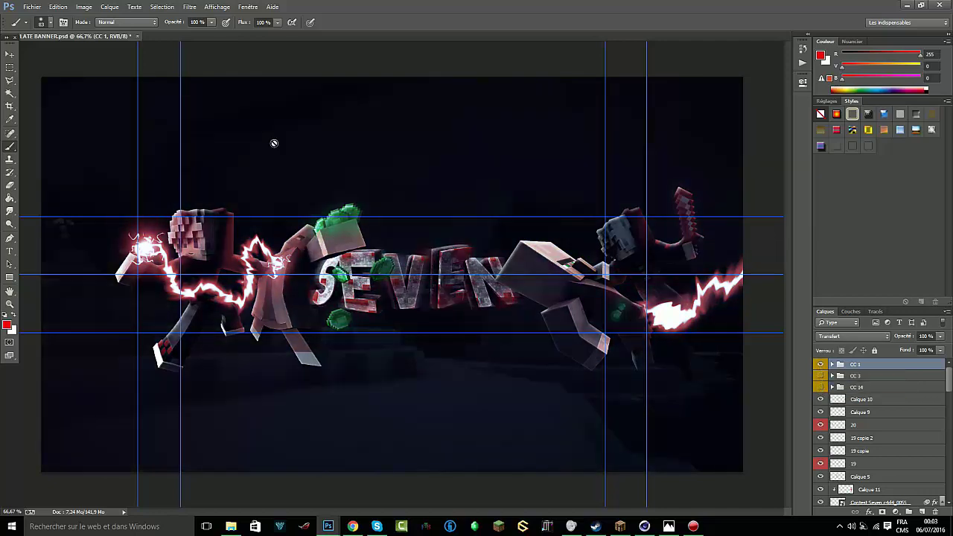
- Save the banner as the Photoshop file 'contestbann' with maximum compatibility
left_click(32, 6)
left_click(64, 126)
type("contest")
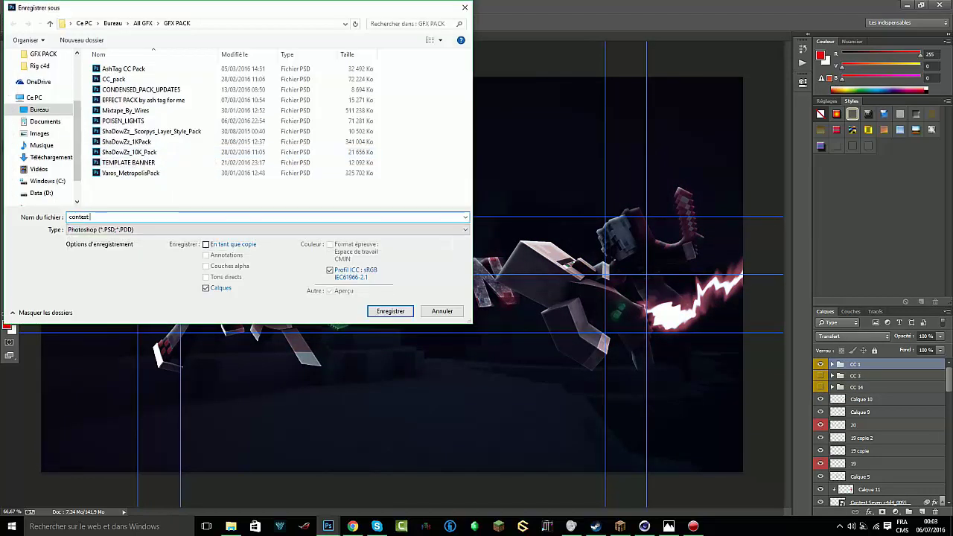
type("bann")
key("Return")
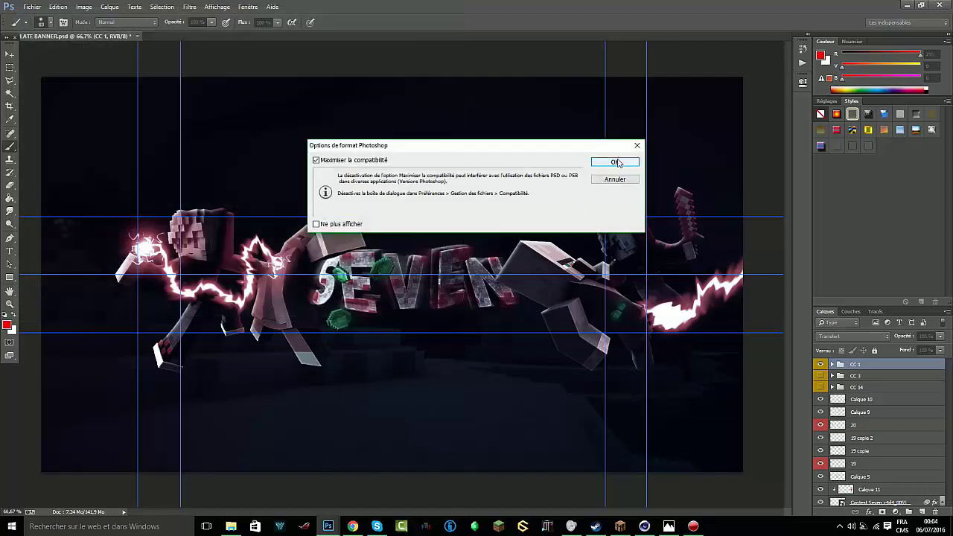
left_click(609, 161)
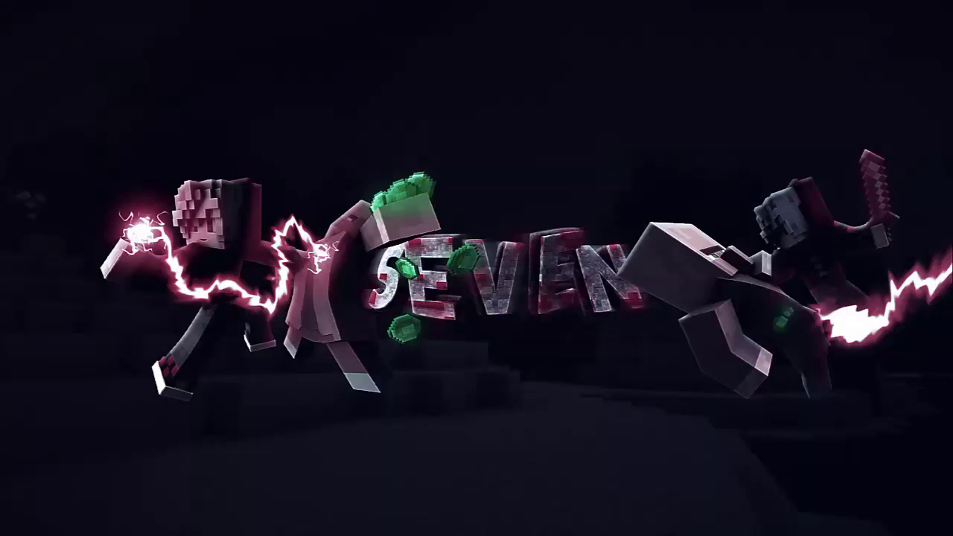